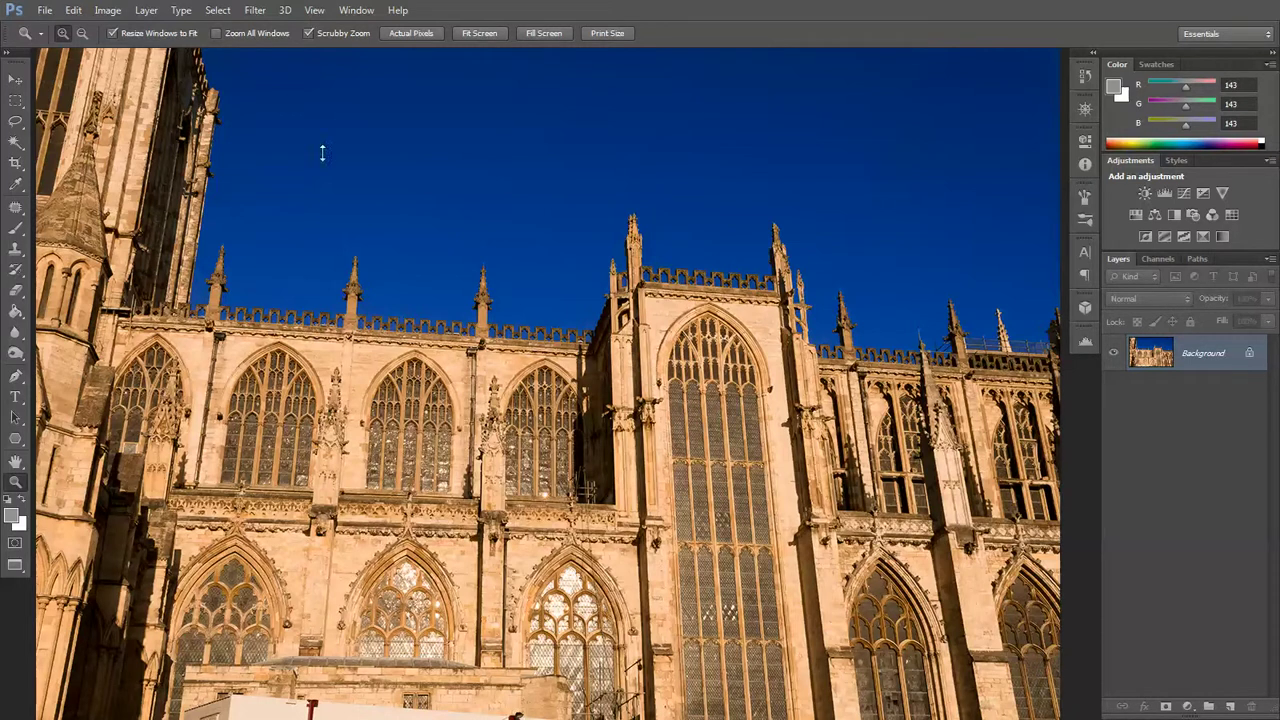
Fit the cathedral photo in view and duplicate the Background layer as Background copy
left_click(234, 118, "alt")
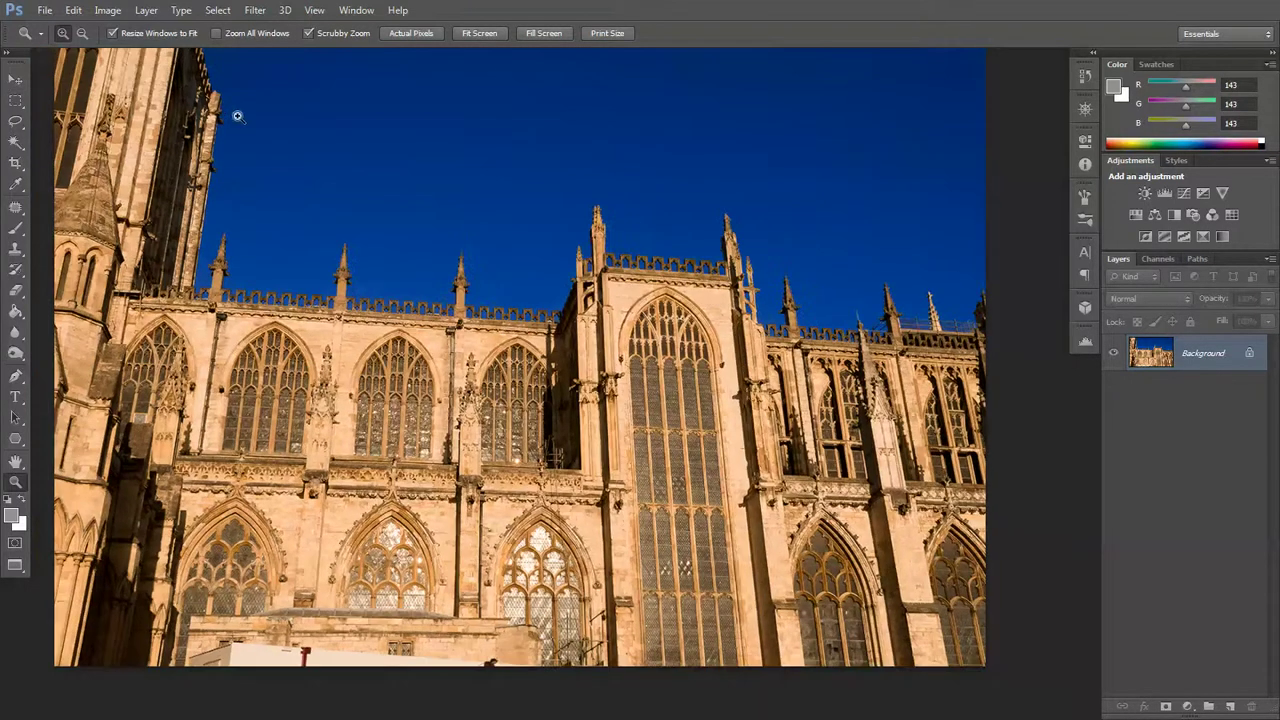
left_click_drag(286, 136, 288, 137)
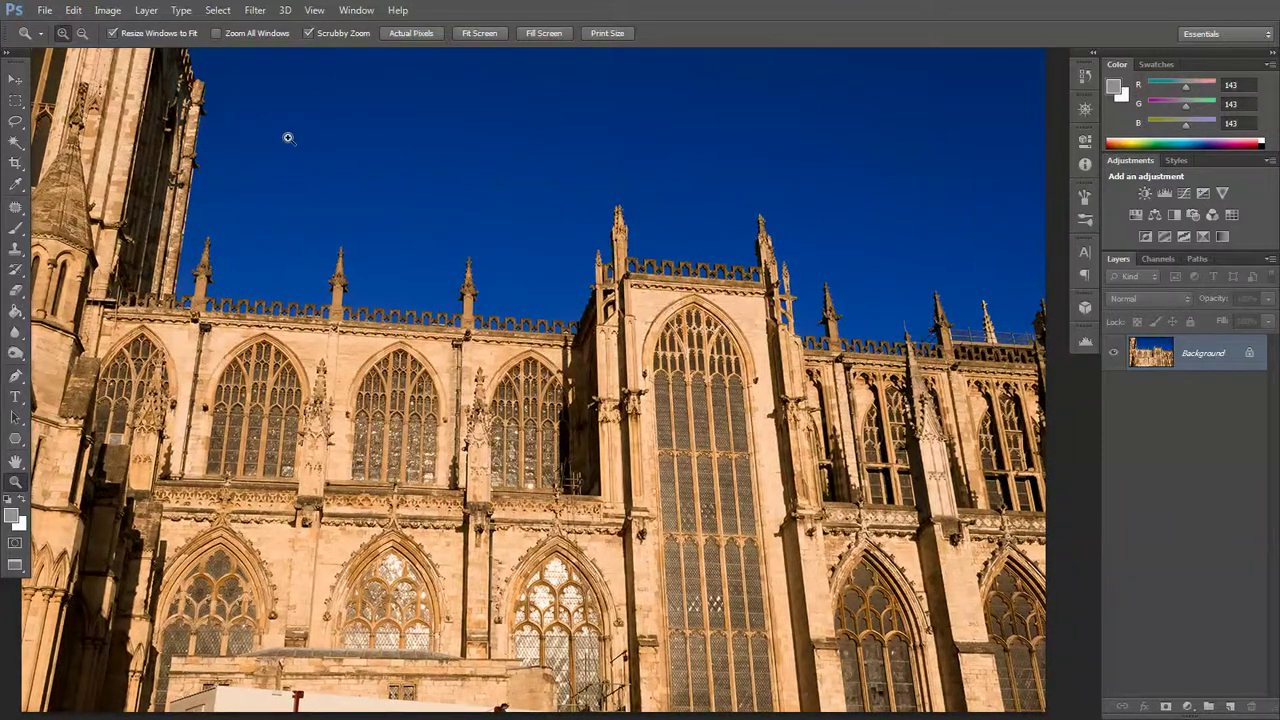
left_click_drag(1165, 355, 1230, 706)
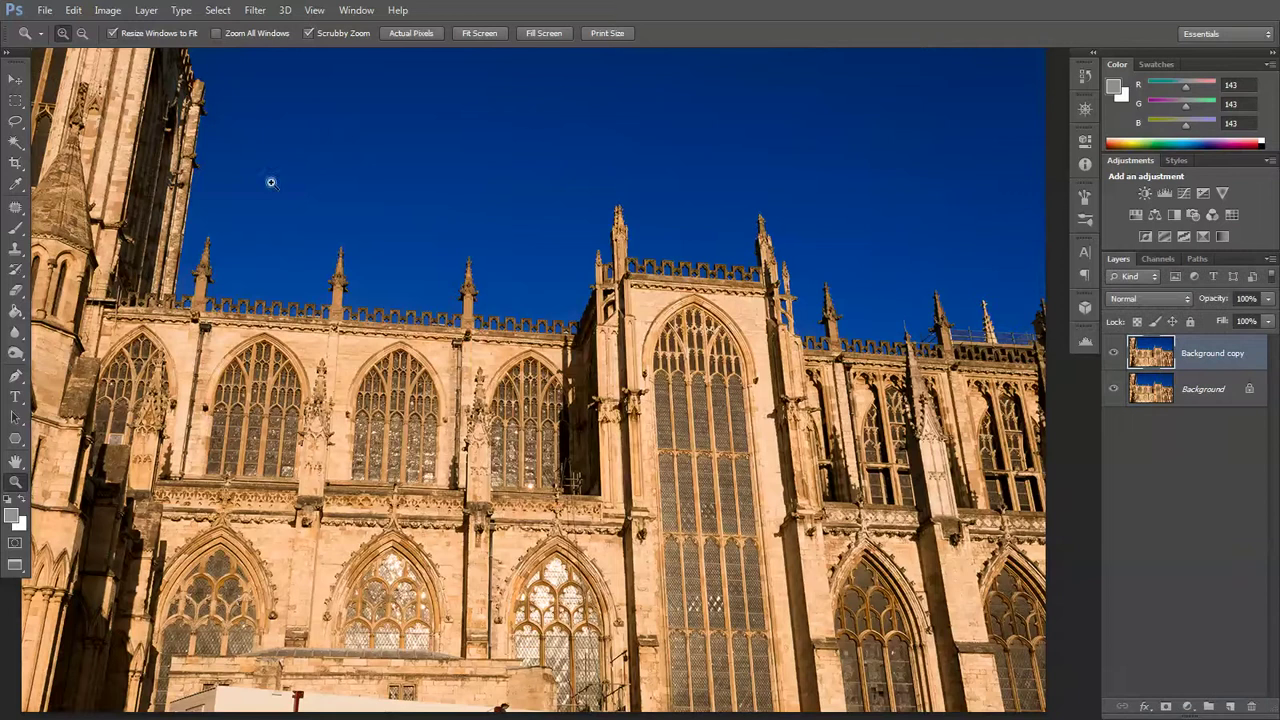
left_click(252, 10)
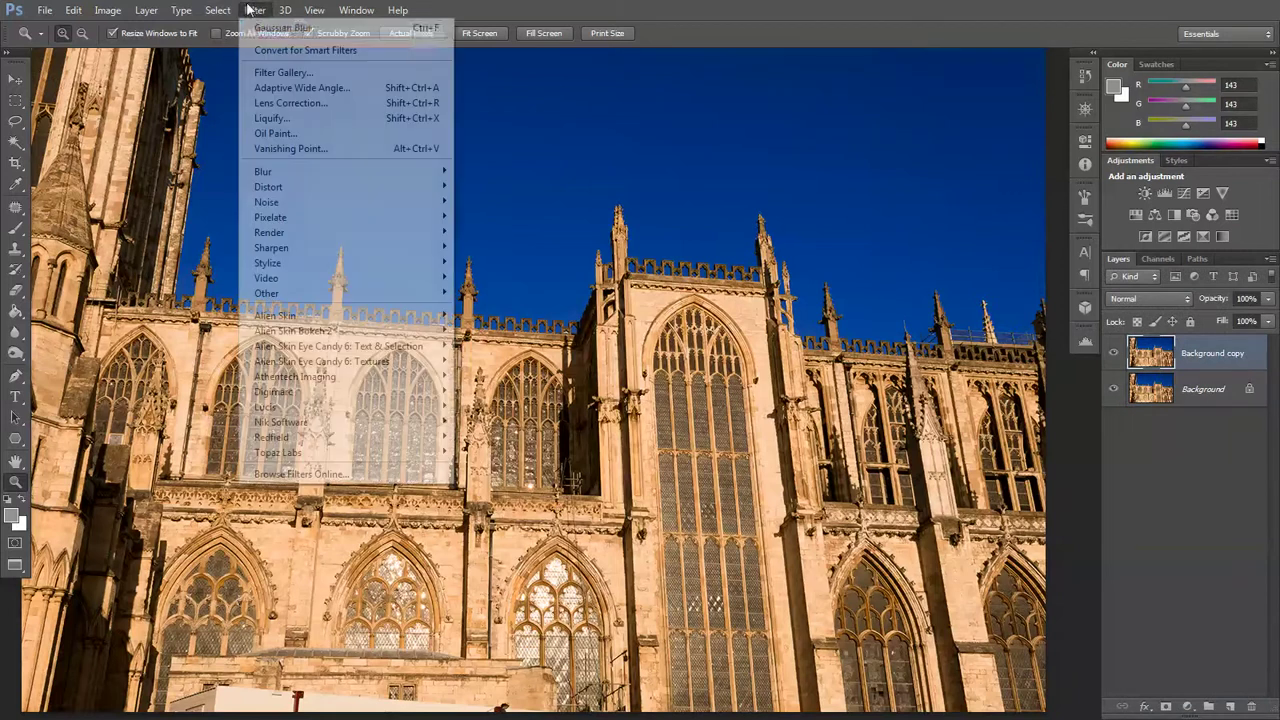
Apply a Gaussian Blur with a 6.6-pixel radius to the Background copy layer
mouse_move(306, 176)
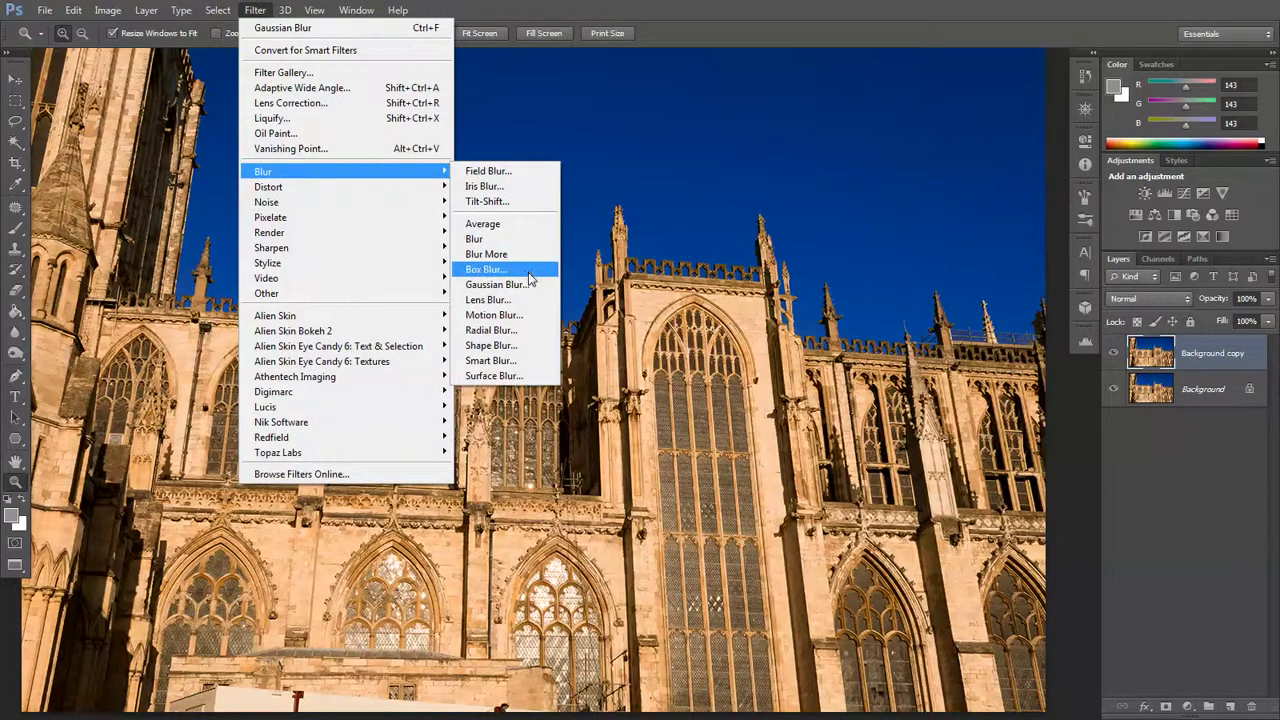
left_click(497, 284)
left_click_drag(126, 514, 140, 518)
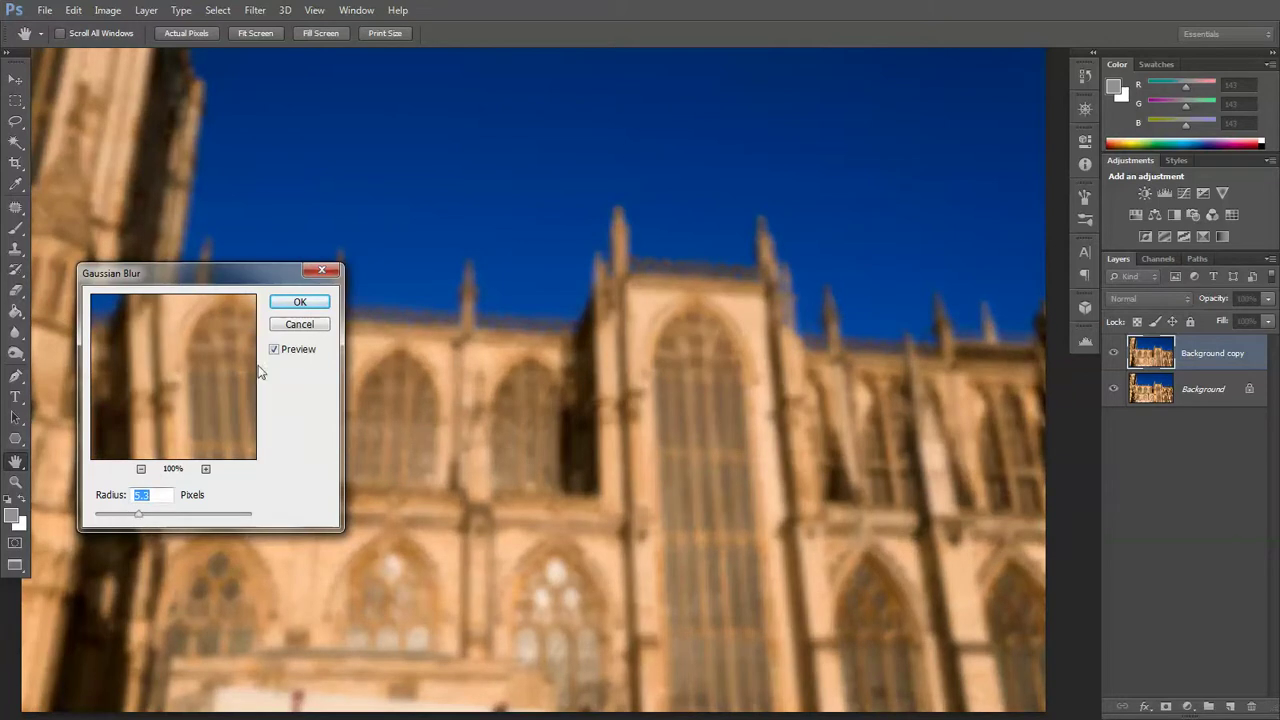
left_click_drag(145, 522, 144, 518)
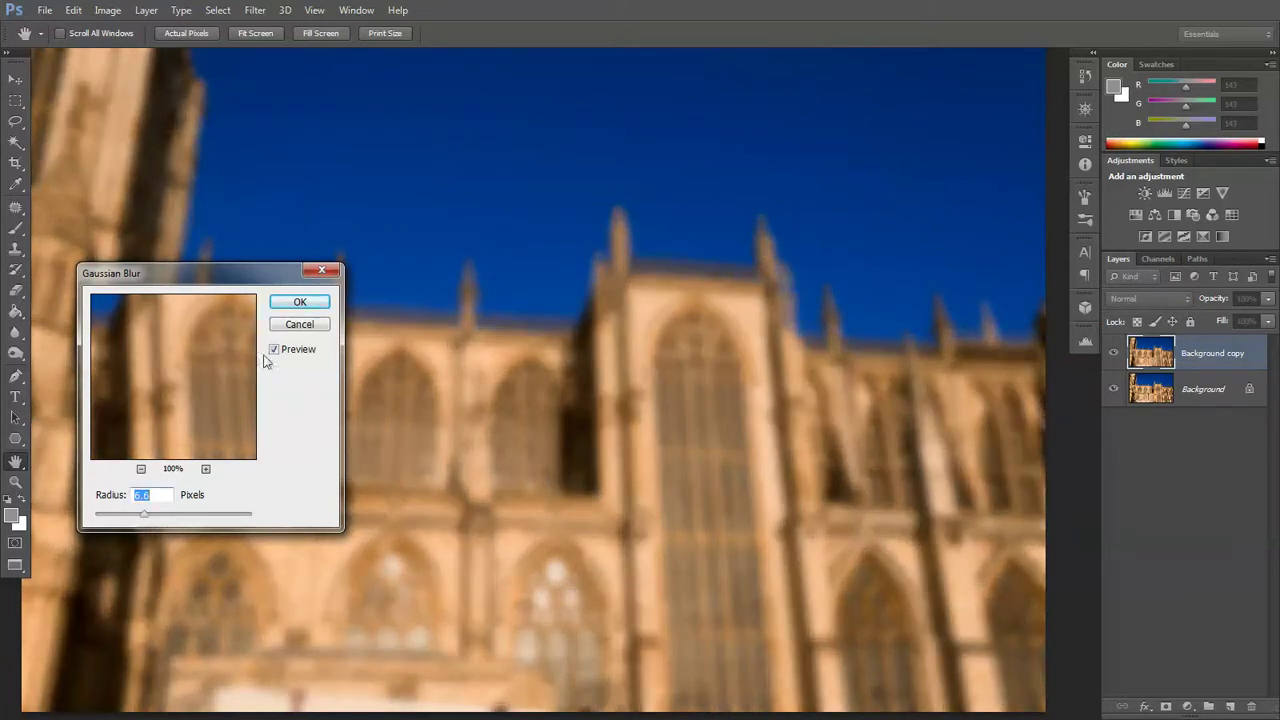
left_click(299, 302)
key("z")
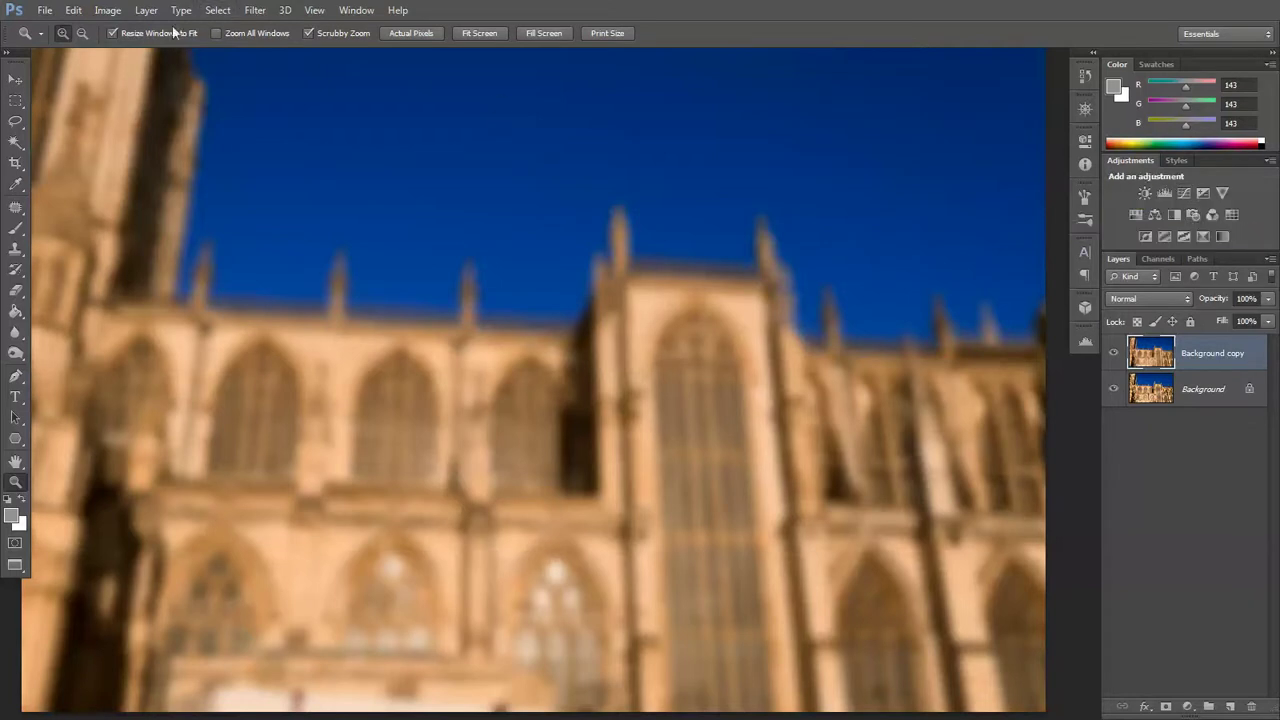
left_click(107, 10)
Lift the midtones with Curves from input 98 to output 123, then add an empty layer on top
mouse_move(127, 55)
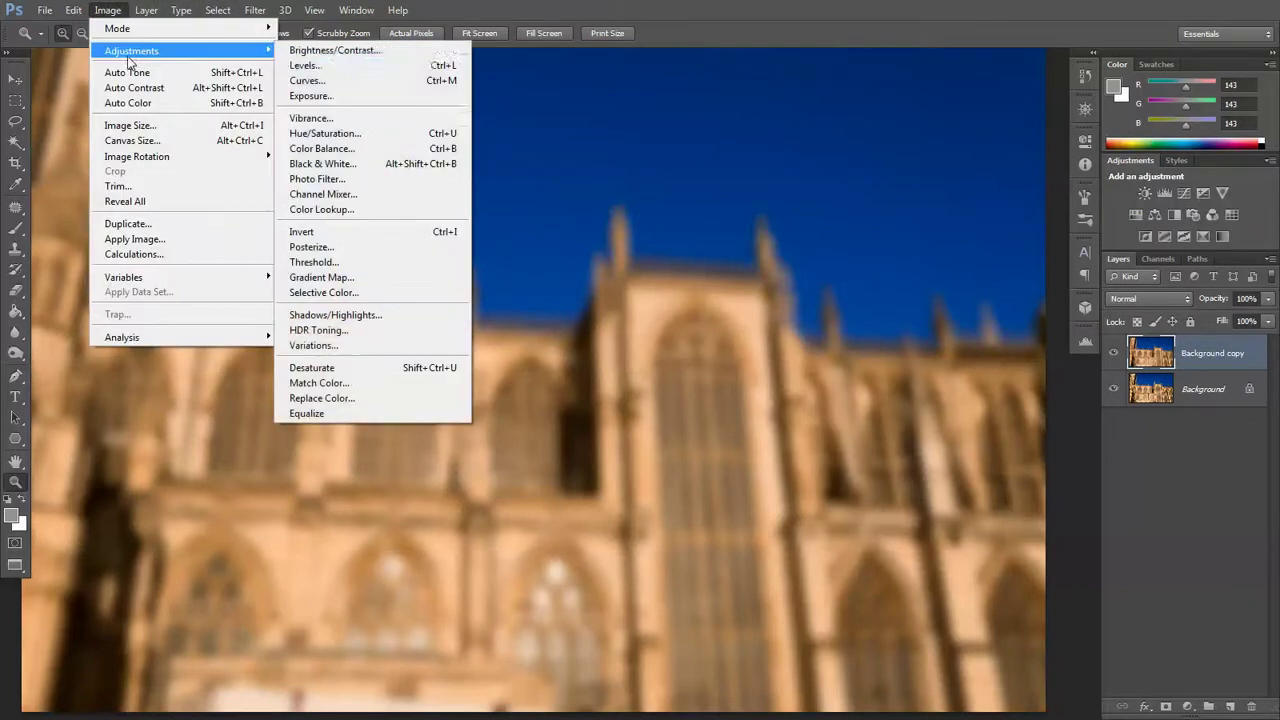
left_click(340, 65)
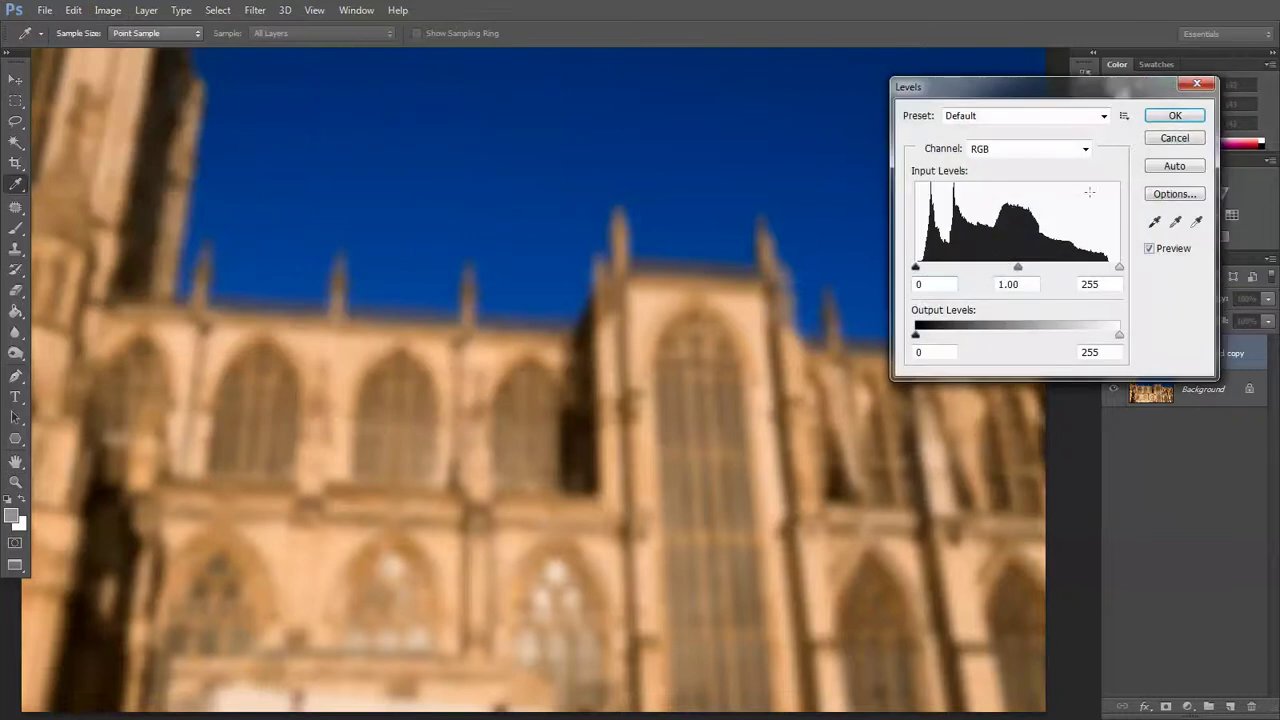
left_click(1174, 138)
left_click(107, 10)
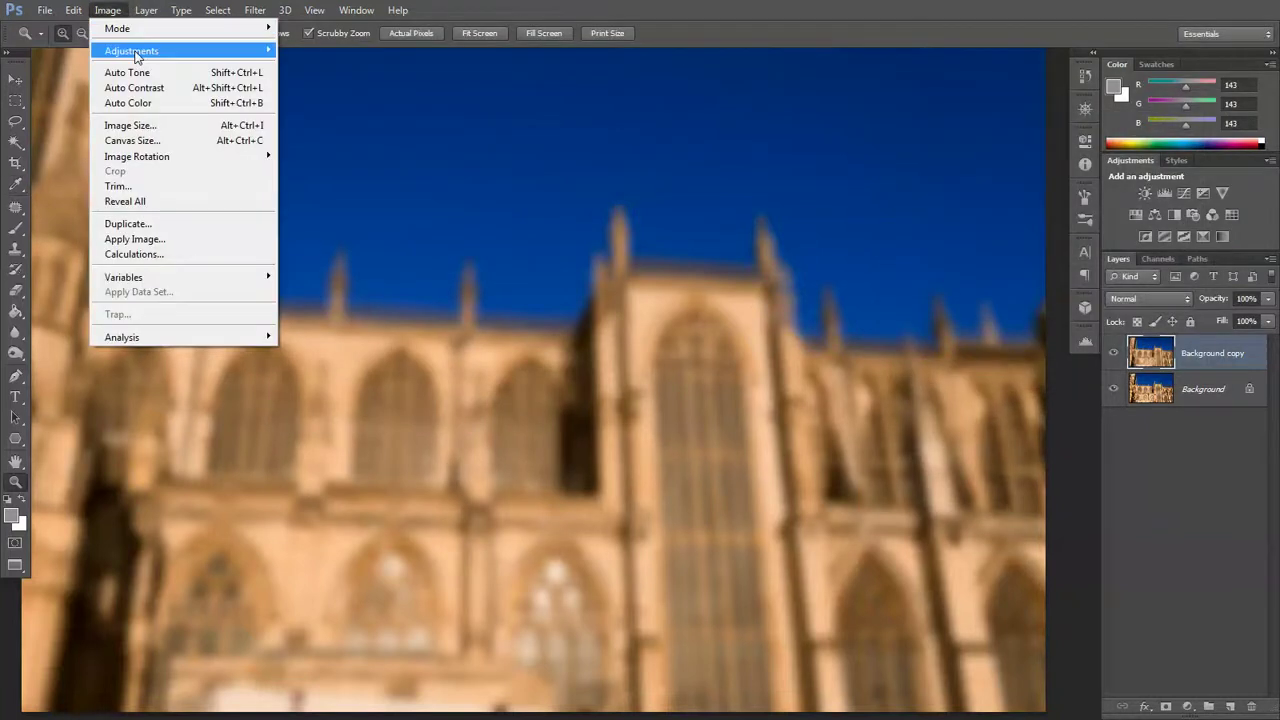
mouse_move(136, 54)
left_click(377, 82)
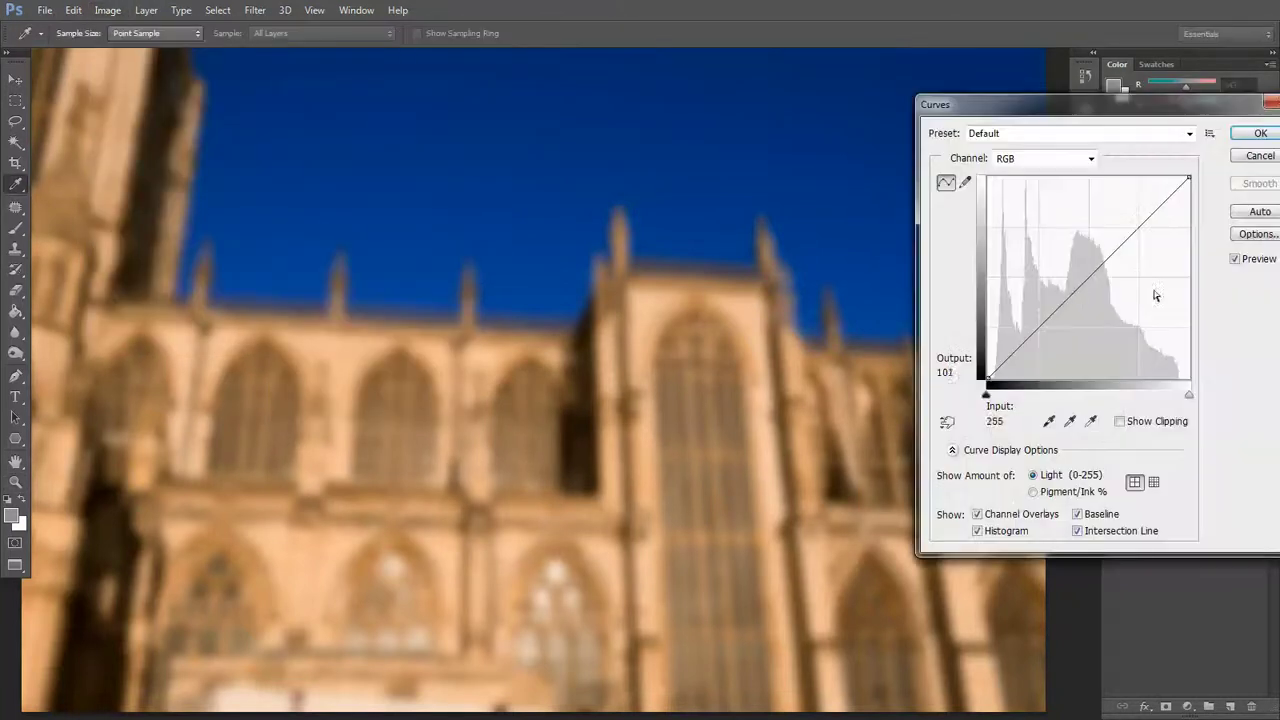
left_click_drag(1066, 301, 1065, 282)
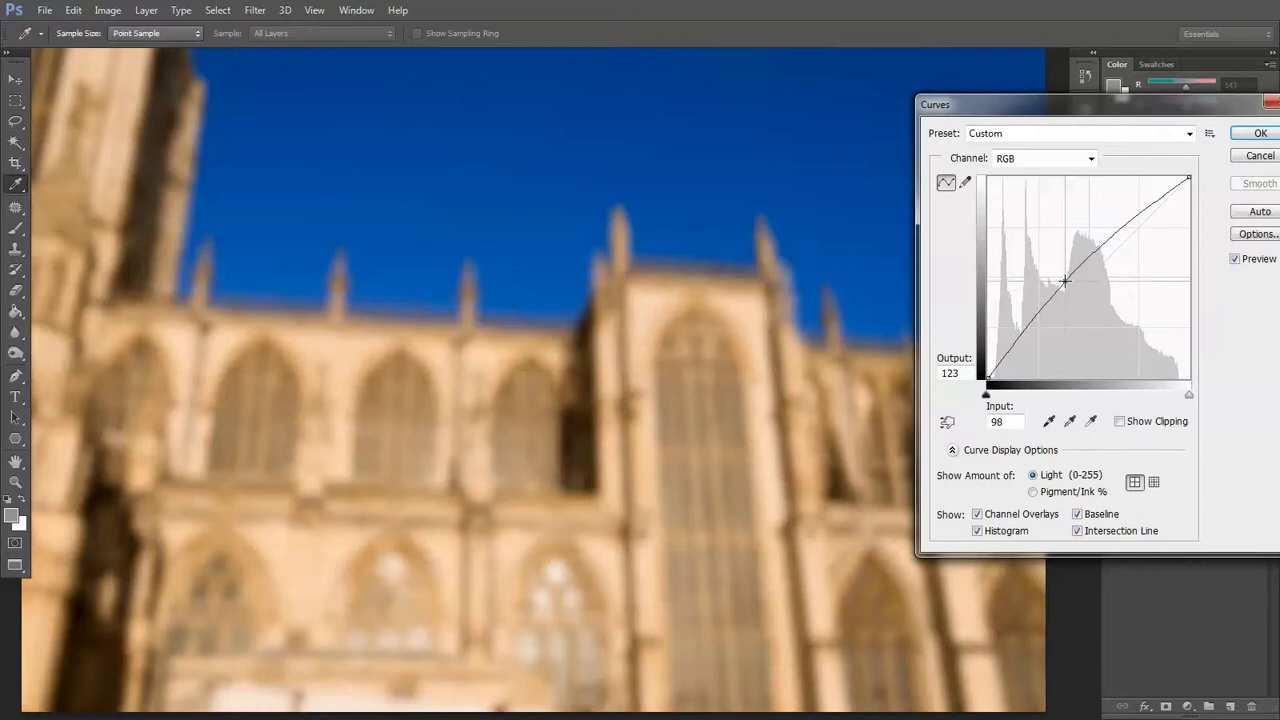
key("Return")
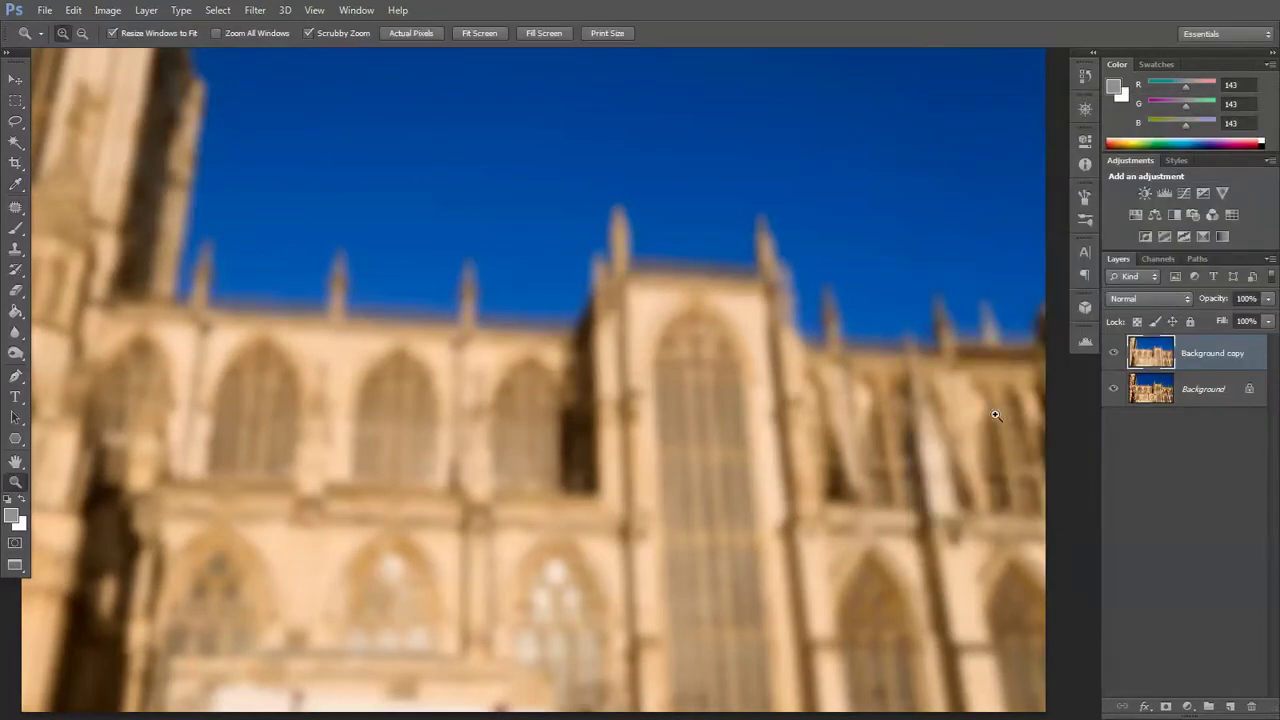
left_click(1230, 706)
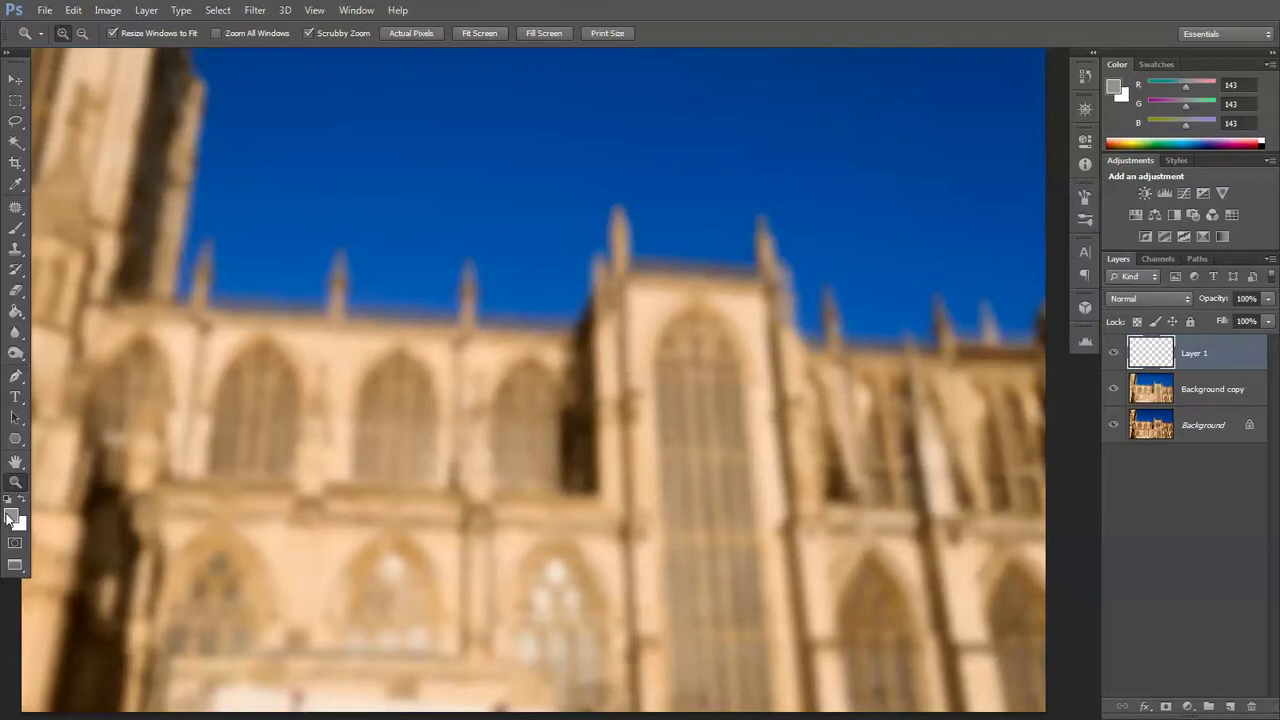
Type 'Clear text' in black on Layer 1 and reduce it from 99 pt to 65 pt
key("d")
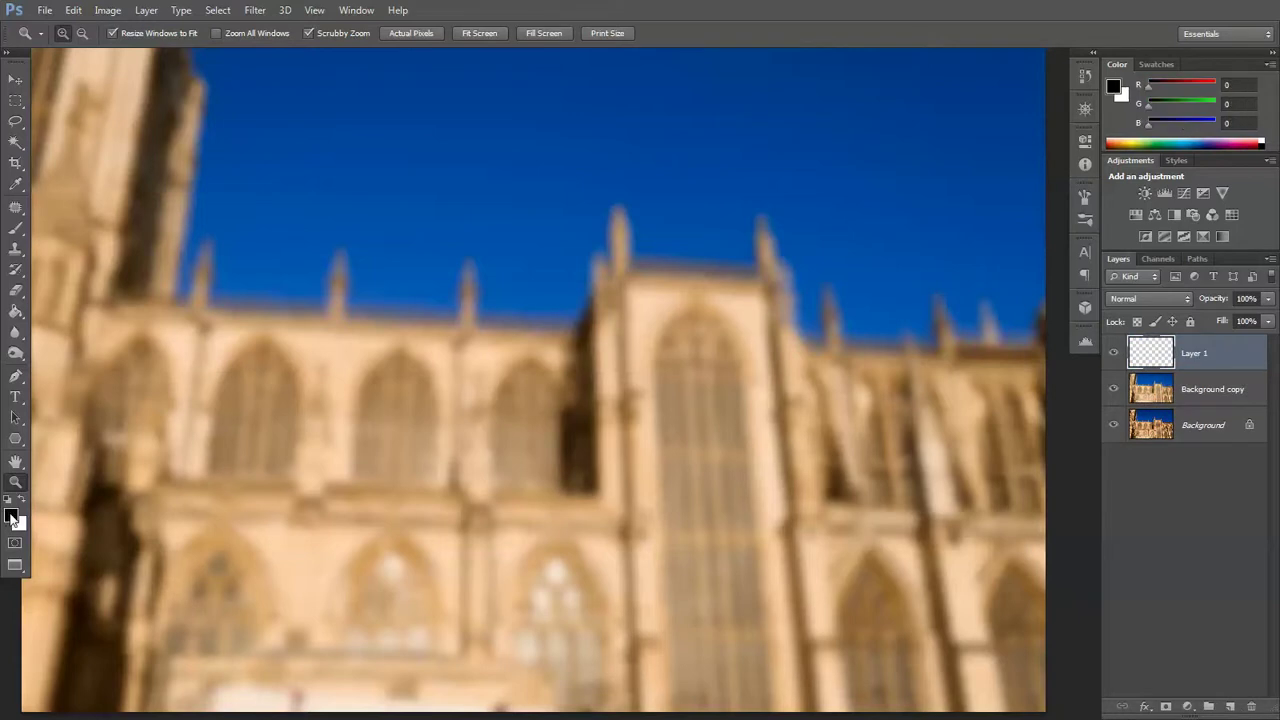
left_click(16, 398)
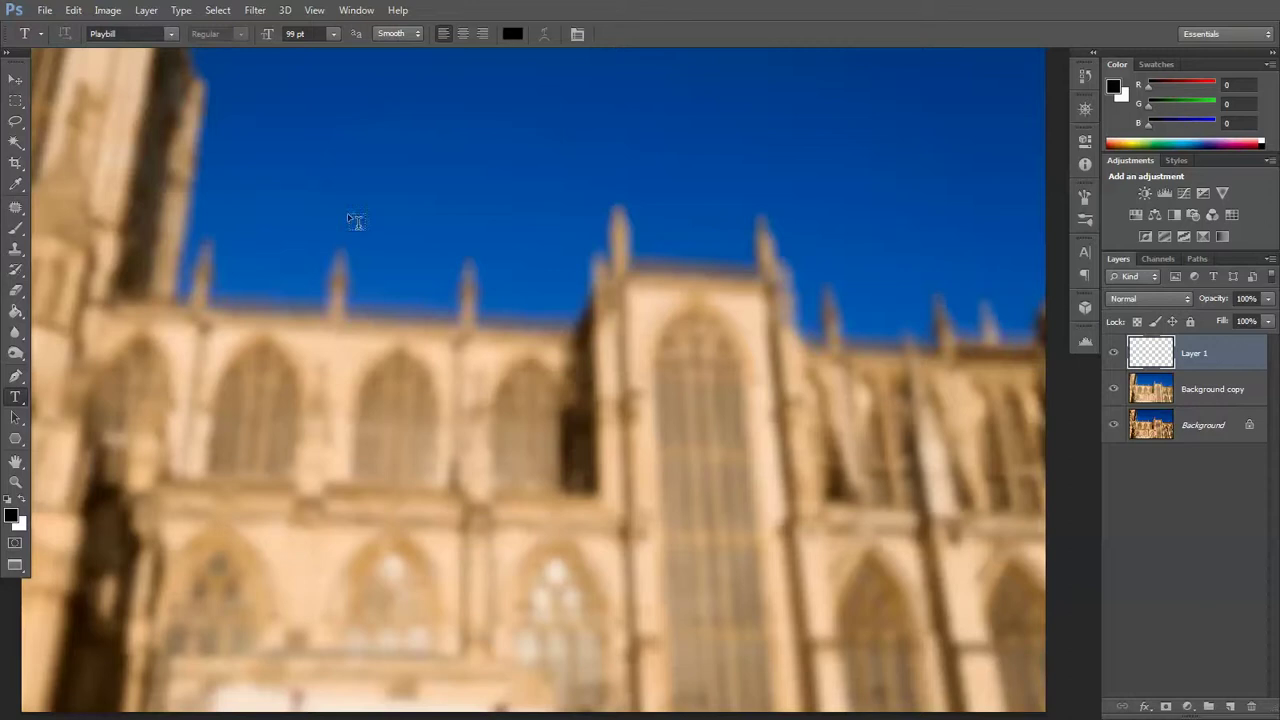
left_click(316, 490)
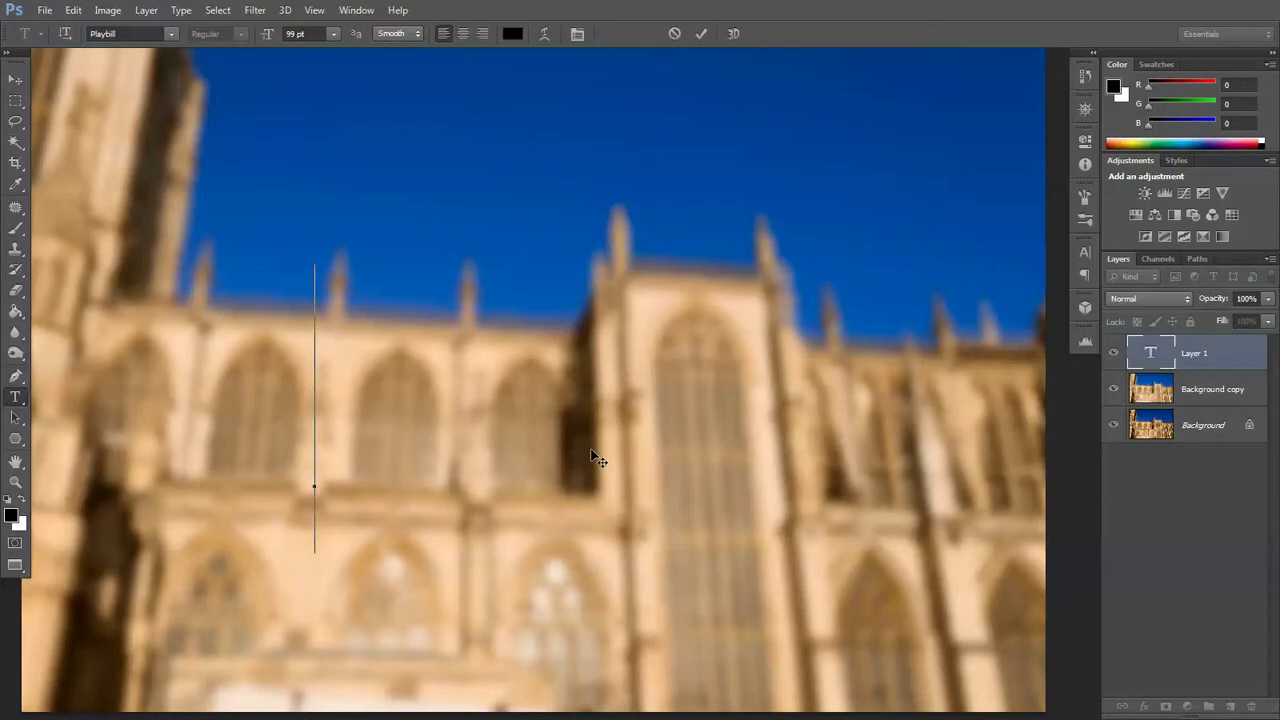
type("Clear t")
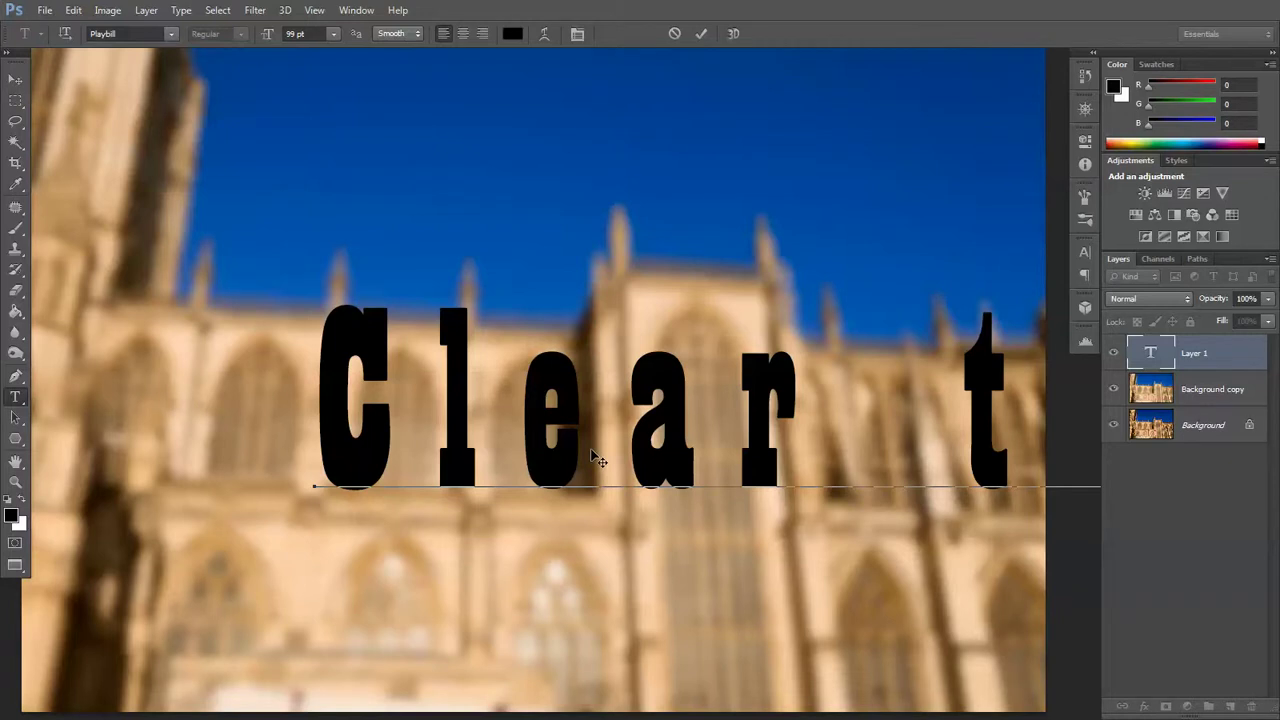
key("ctrl+a")
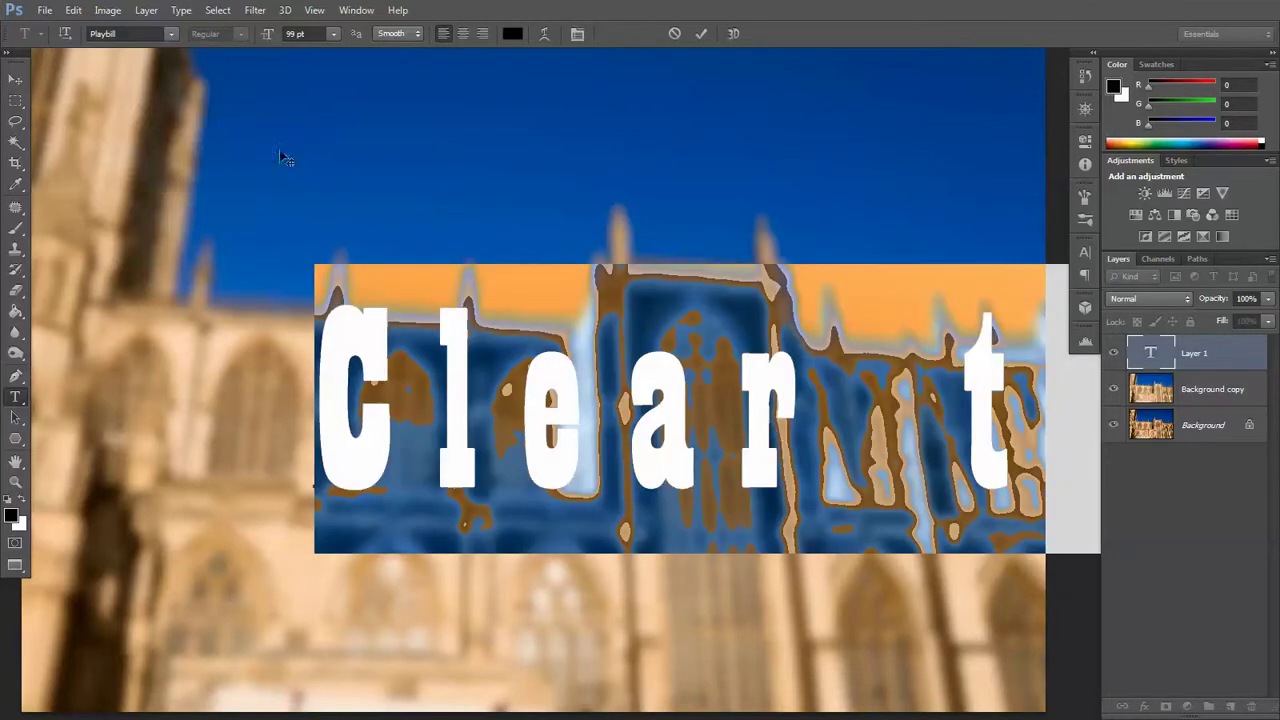
left_click_drag(267, 34, 243, 34)
left_click(171, 34)
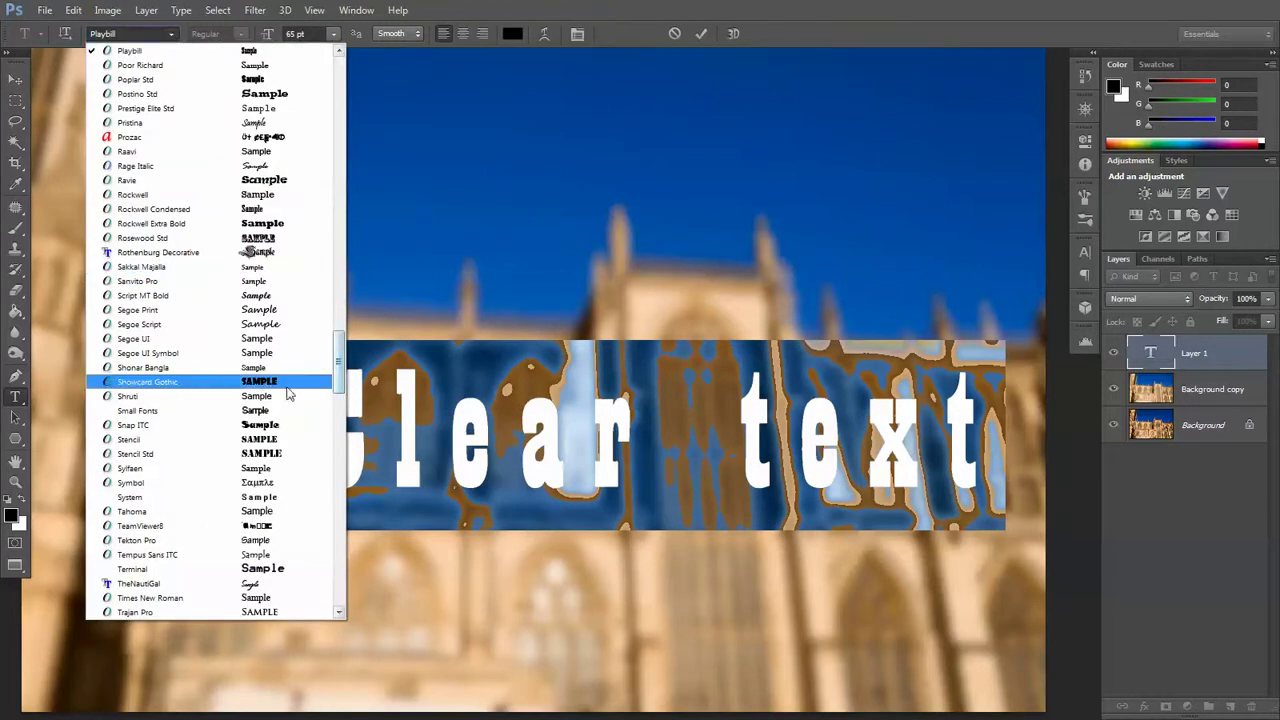
Change the text to Stencil Std, shrink it slightly, and move it lower across the photo
left_click(280, 456)
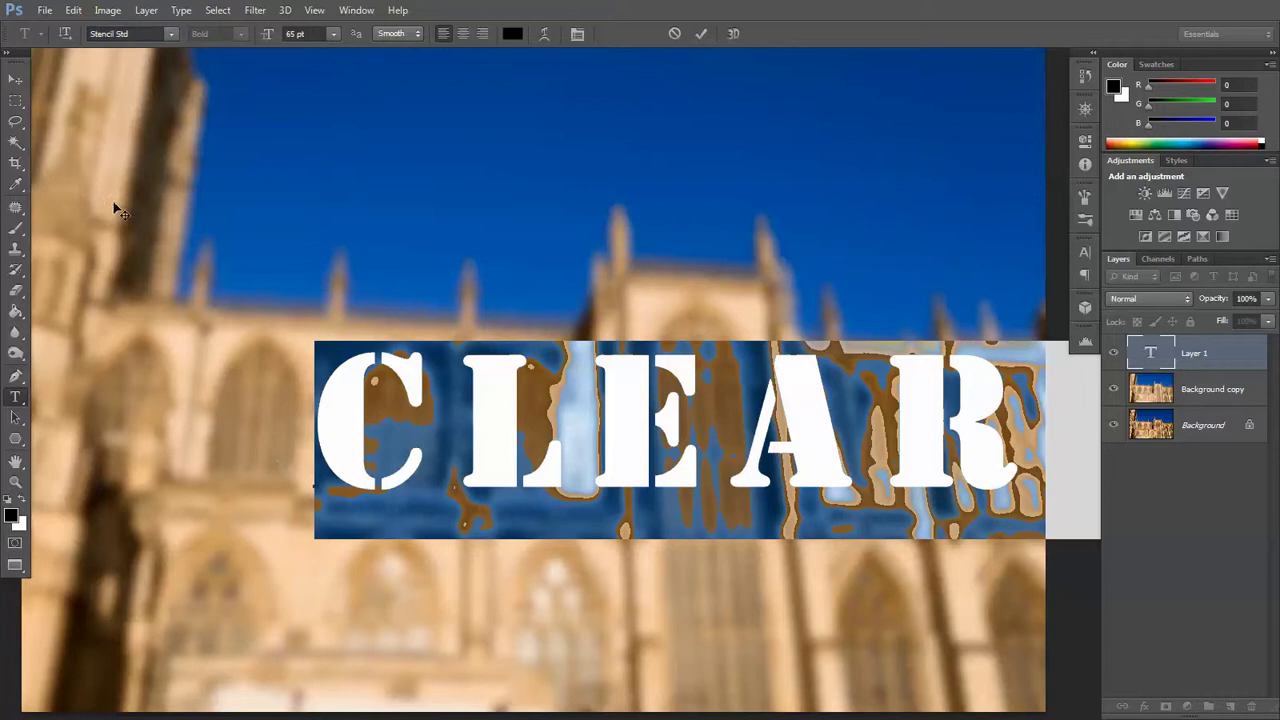
left_click_drag(277, 37, 243, 38)
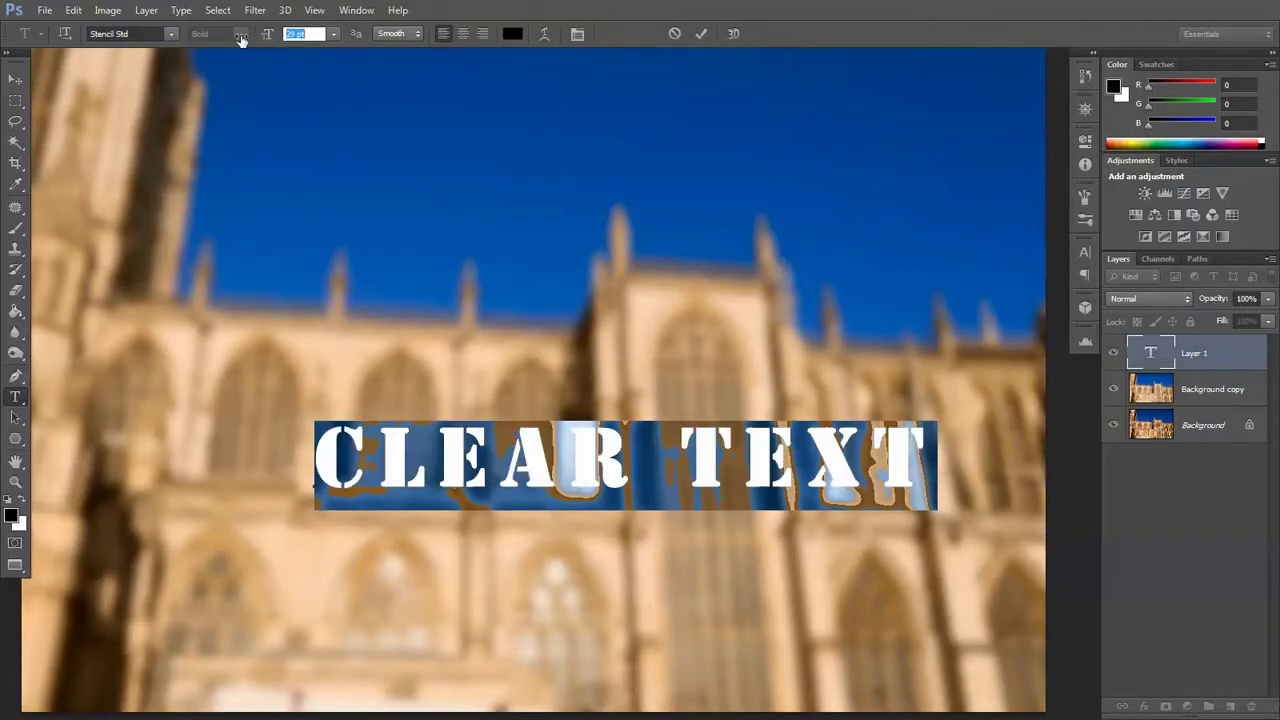
left_click(15, 79)
left_click_drag(601, 464, 657, 585)
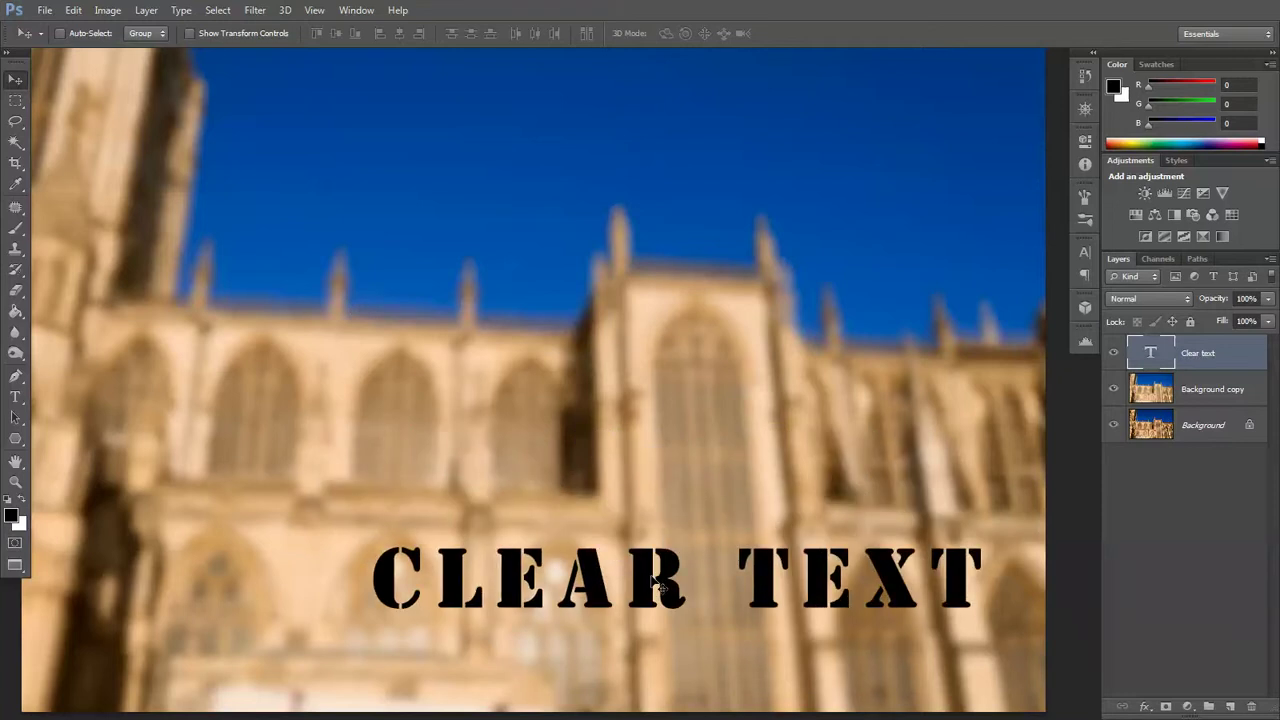
Attach a white layer mask to Background copy, then reselect the Clear text layer
left_click(1218, 392)
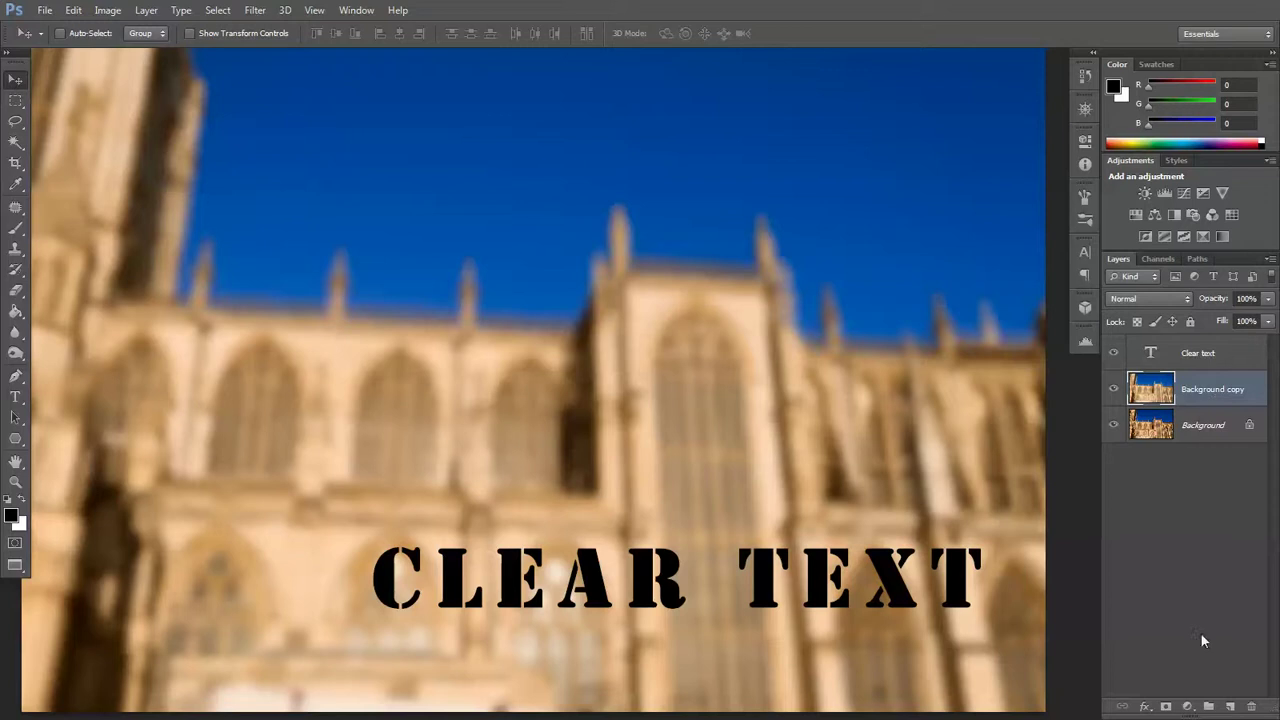
left_click(1165, 706)
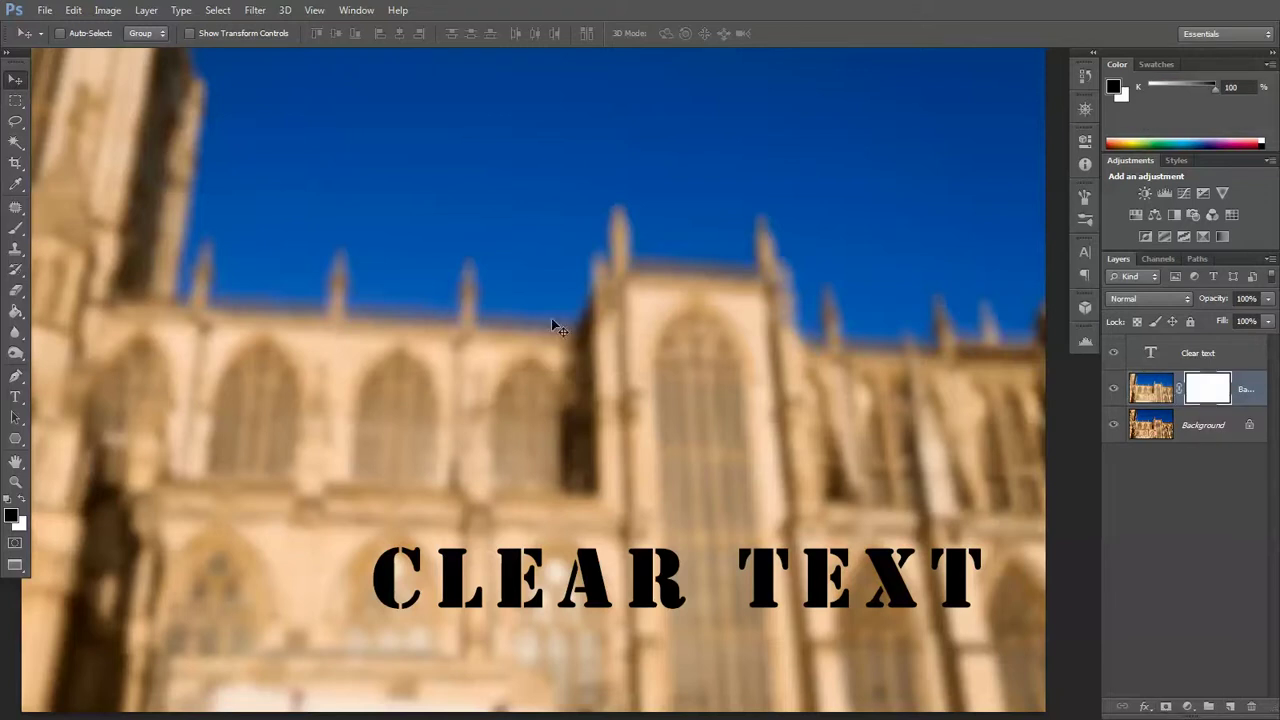
left_click(1192, 365)
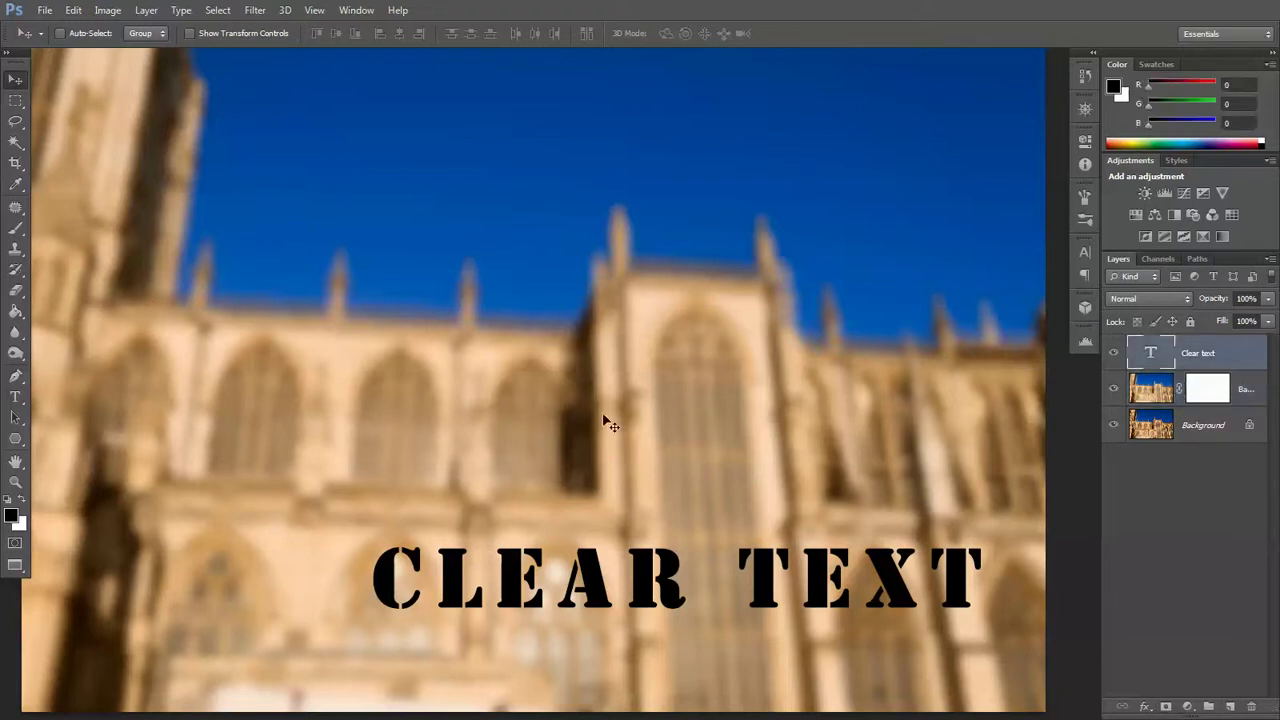
left_click(17, 145)
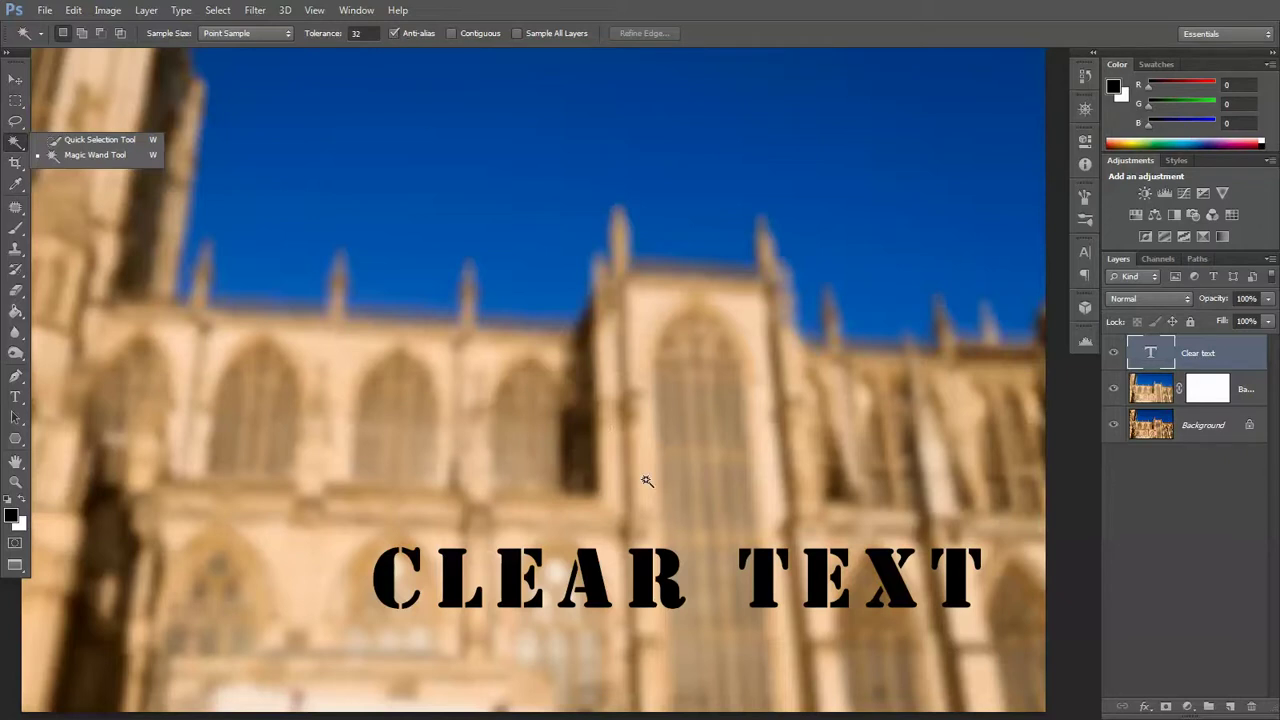
Select the CLEAR TEXT letters, paint them black into the Background copy mask, and hide the text layer
left_click(650, 570)
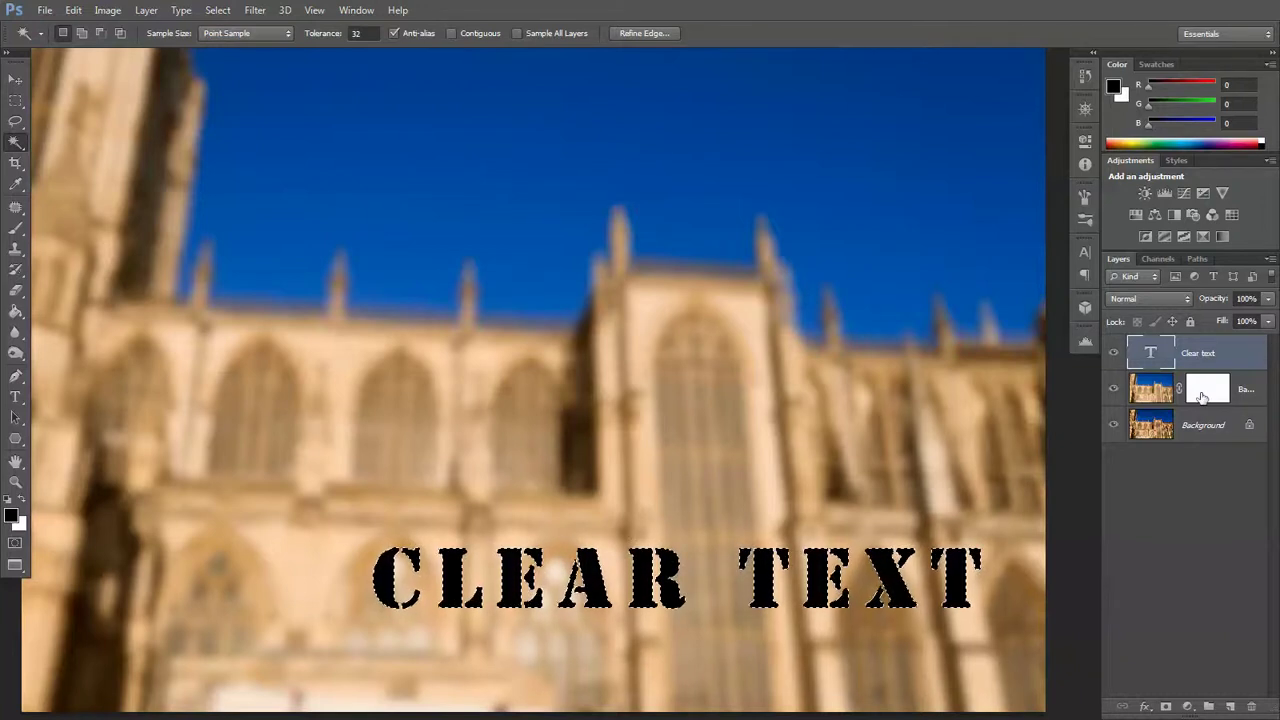
left_click(1160, 393)
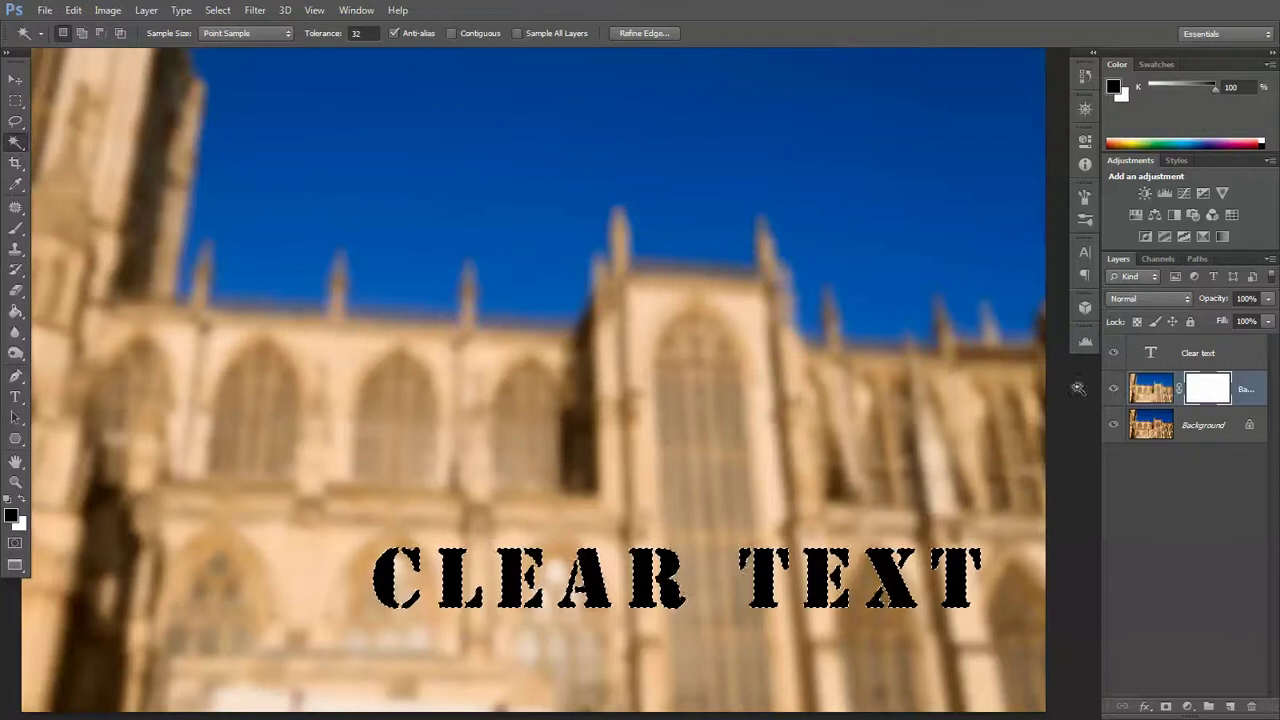
right_click(15, 228)
left_click(80, 228)
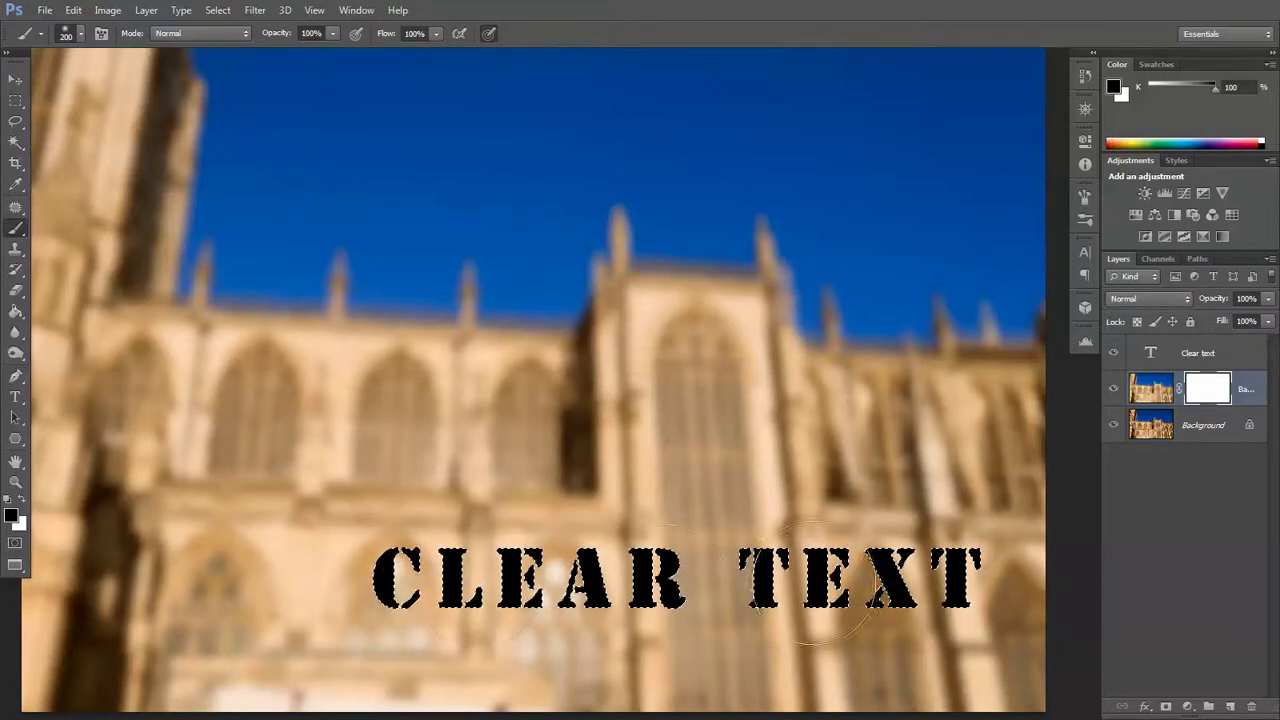
left_click(1116, 357)
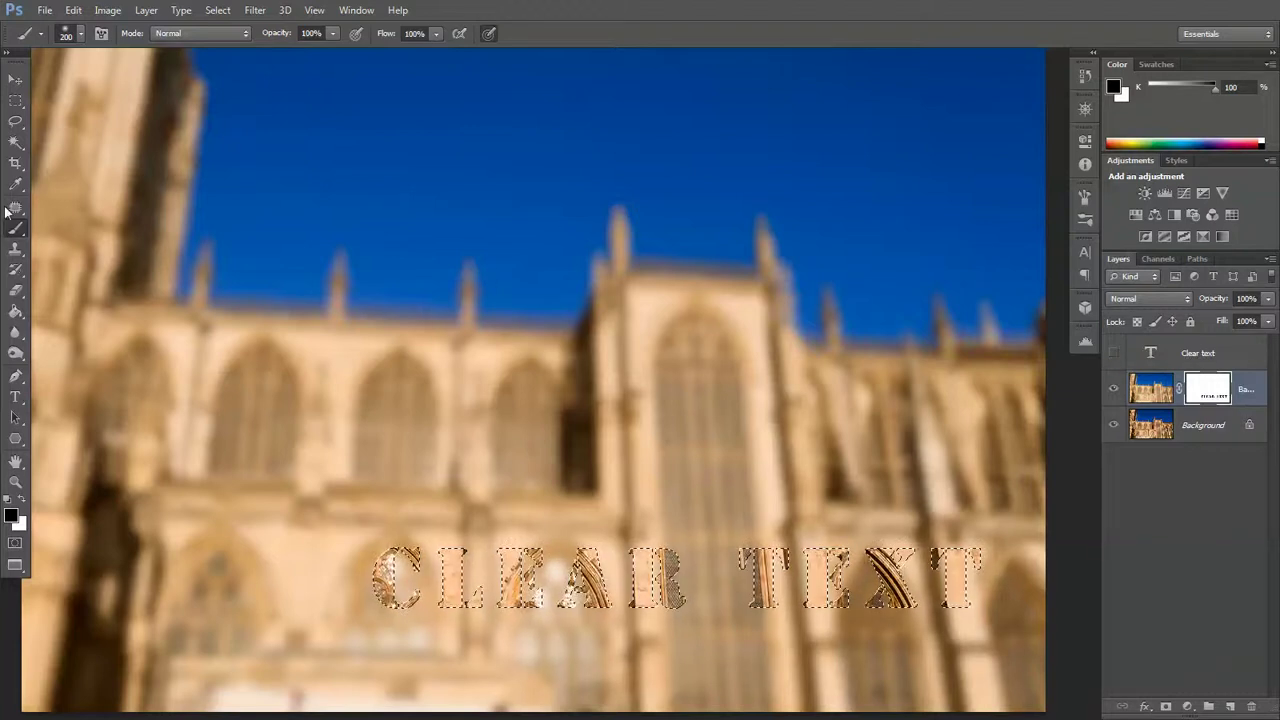
right_click(15, 101)
left_click(70, 98)
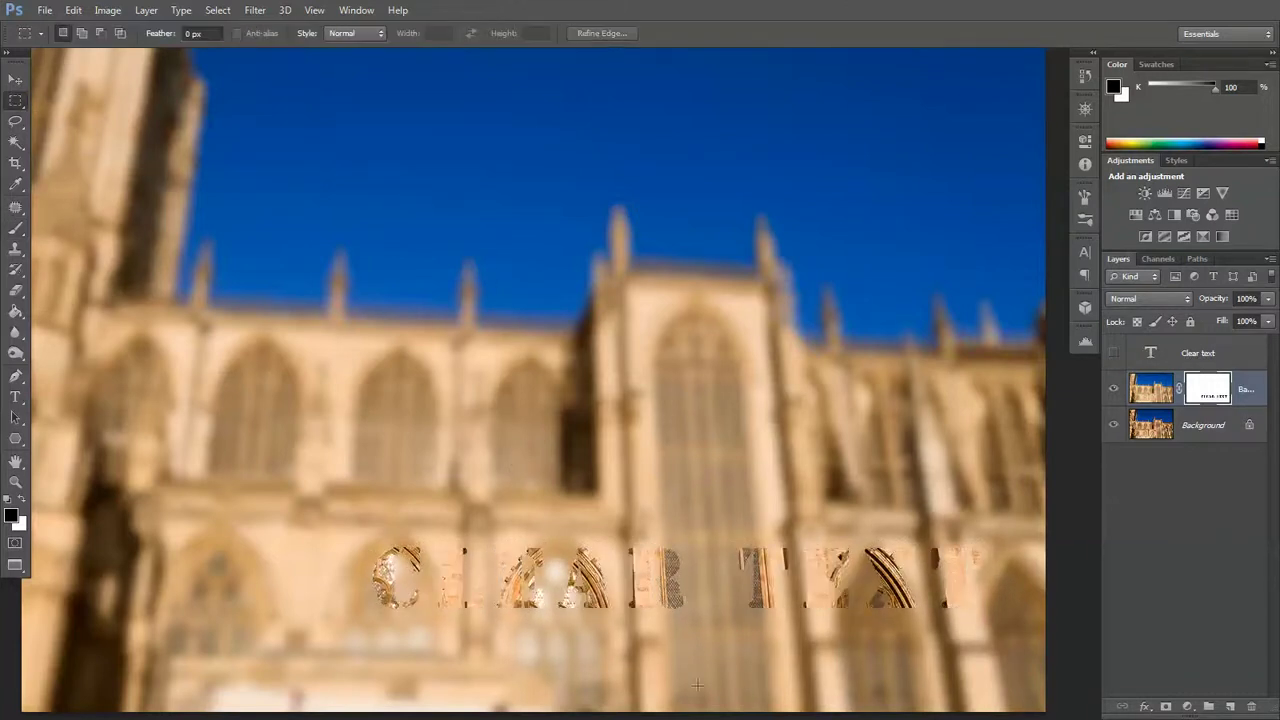
Zoom to inspect the masked result, then target the Background copy image thumbnail instead of its mask
scroll(684, 656, "up", 3)
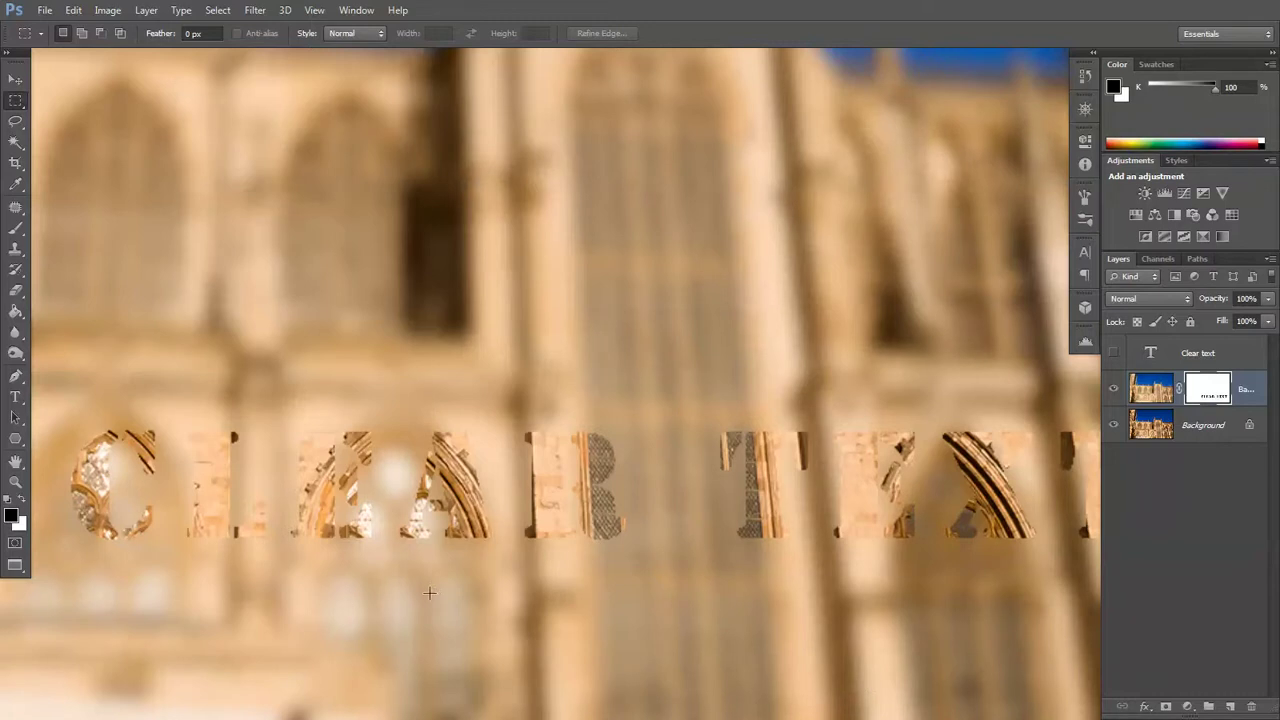
scroll(440, 566, "down", 4)
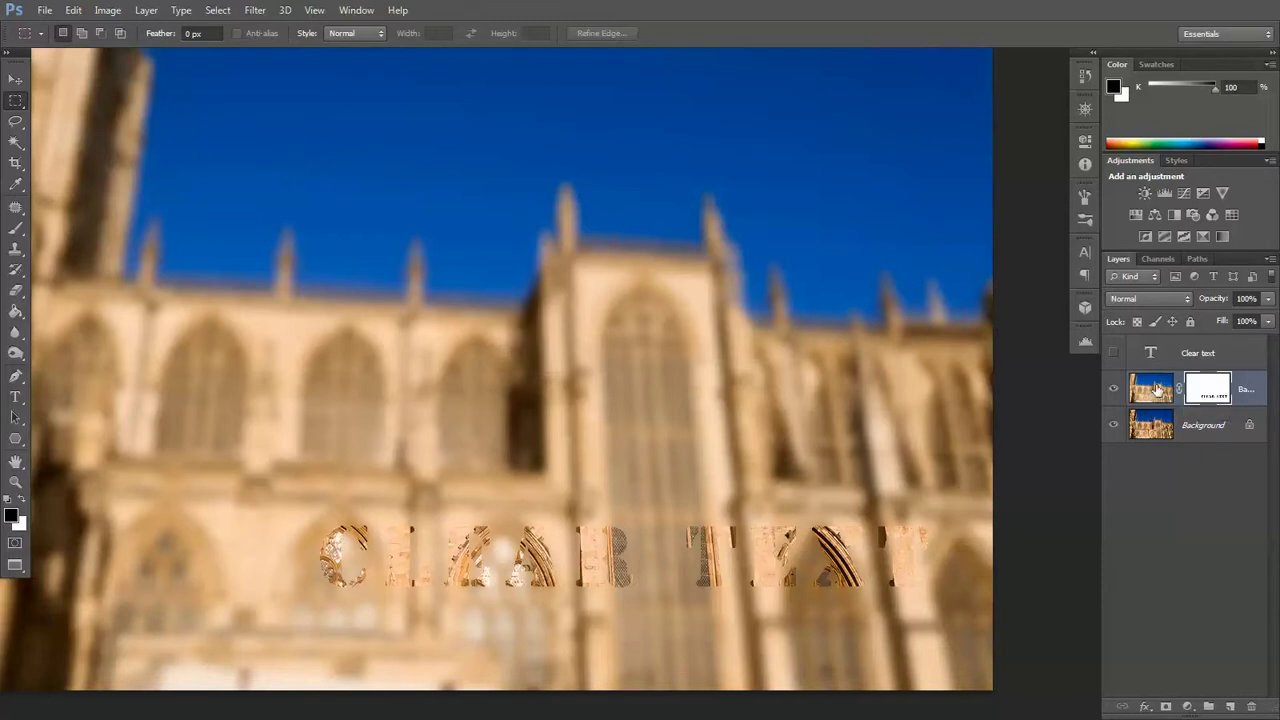
left_click(1155, 391)
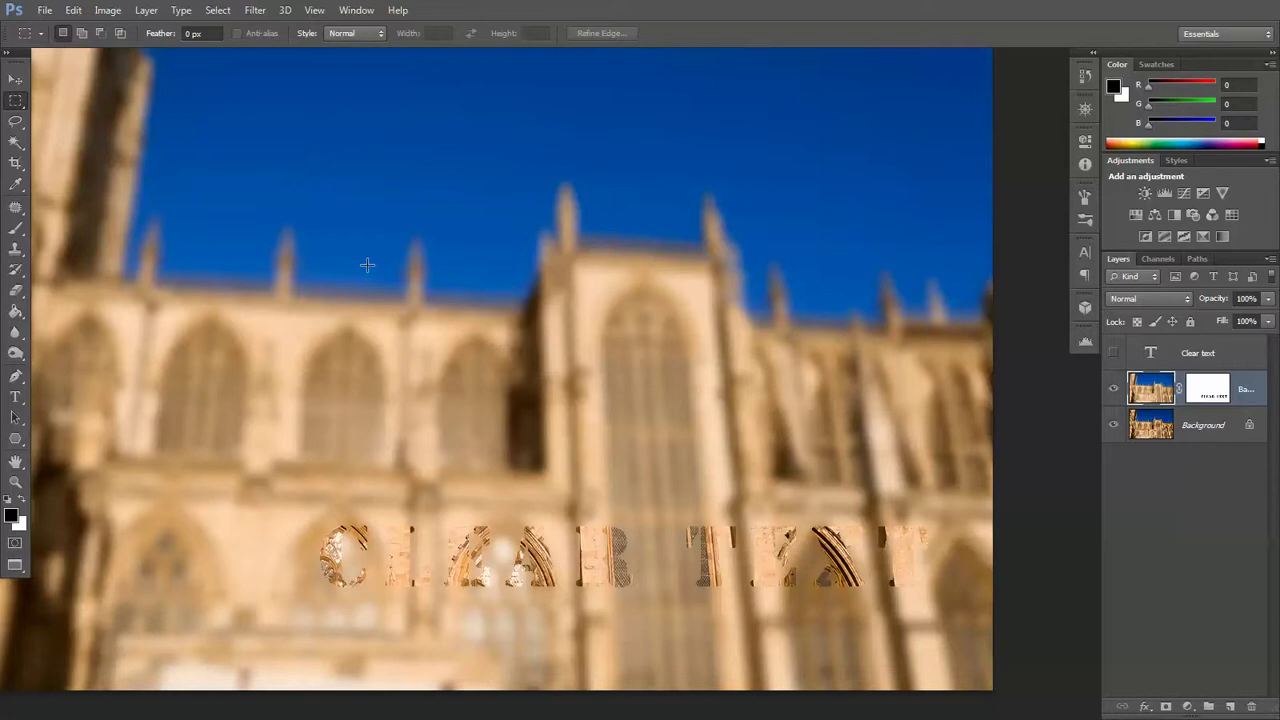
left_click(107, 10)
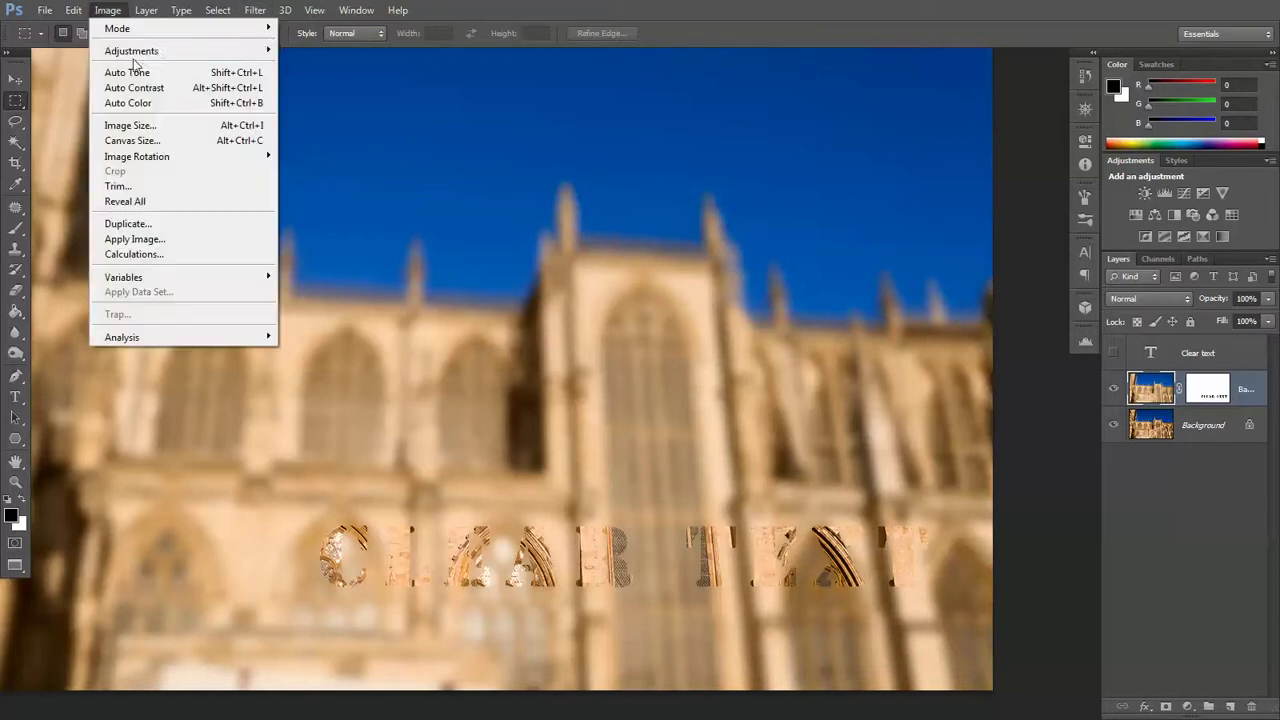
Brighten the blurred copy with a Curves lift (94 to 121) and duplicate Background as Background copy 2
mouse_move(124, 51)
left_click(378, 85)
left_click_drag(1062, 305, 1062, 283)
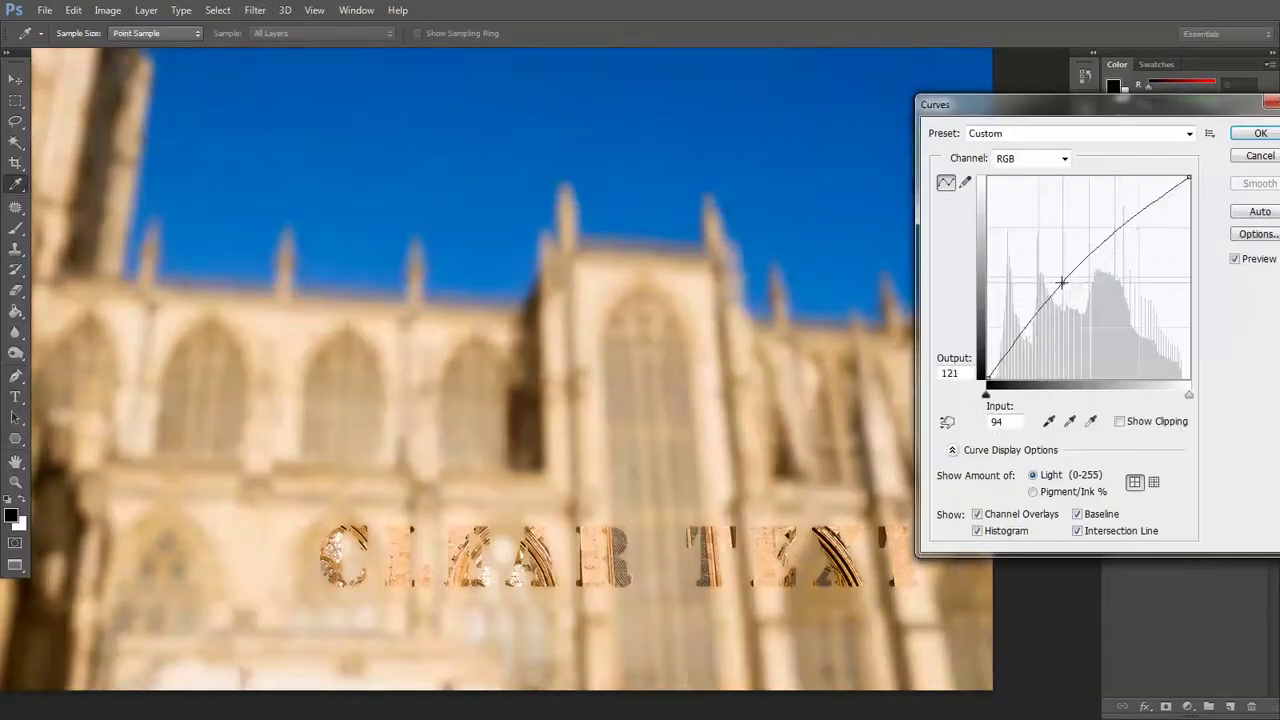
left_click(1260, 133)
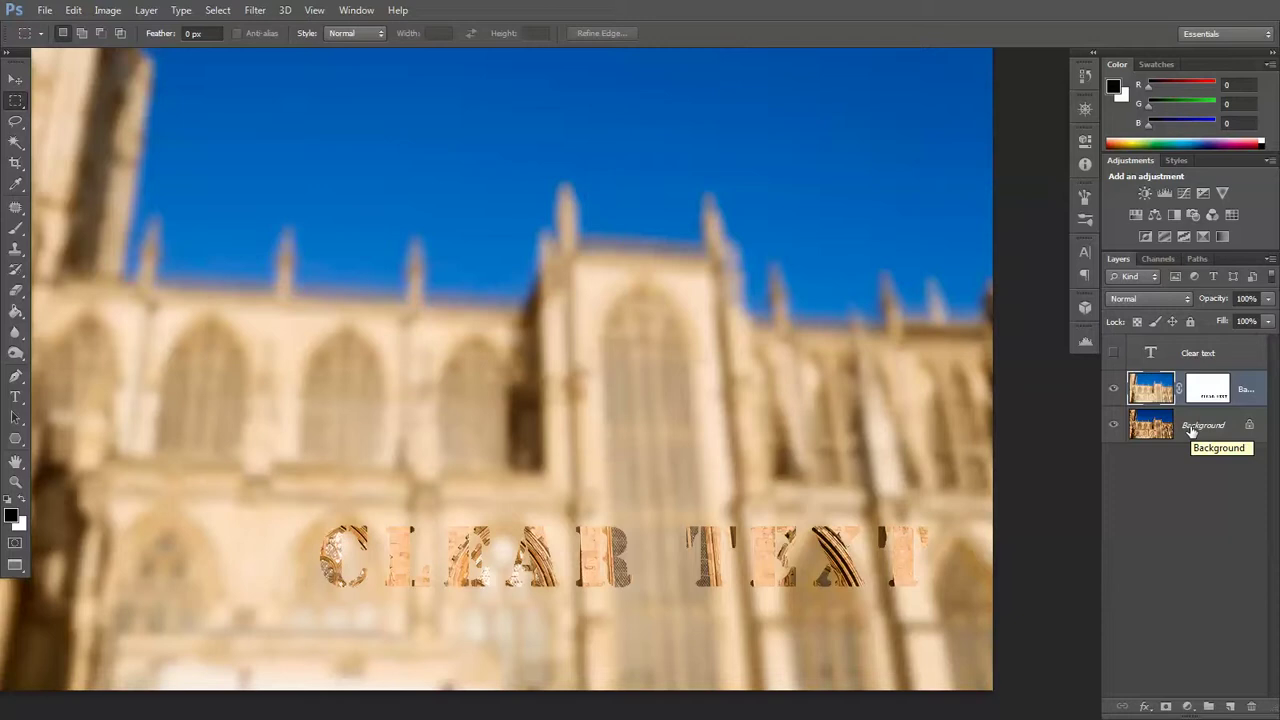
left_click_drag(1190, 430, 1231, 706)
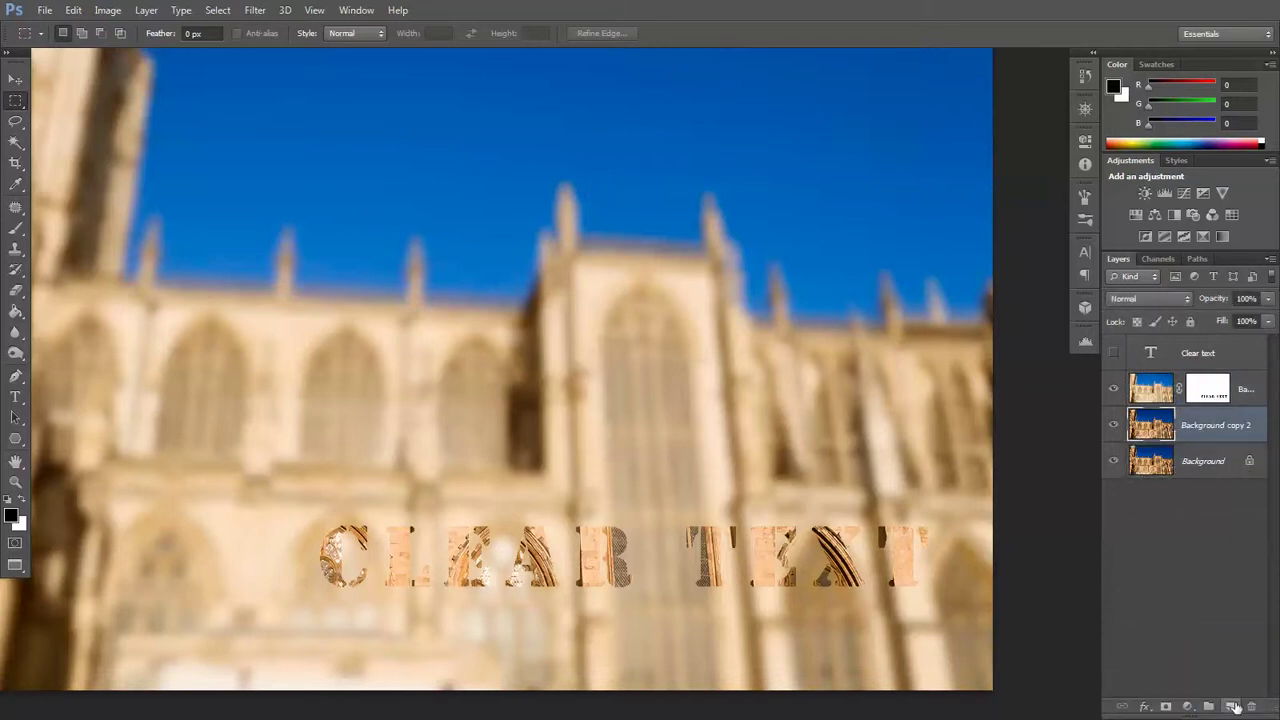
Apply a 1.9-pixel Gaussian Blur to Background copy 2, then zoom out to view the whole image
left_click(255, 10)
mouse_move(300, 173)
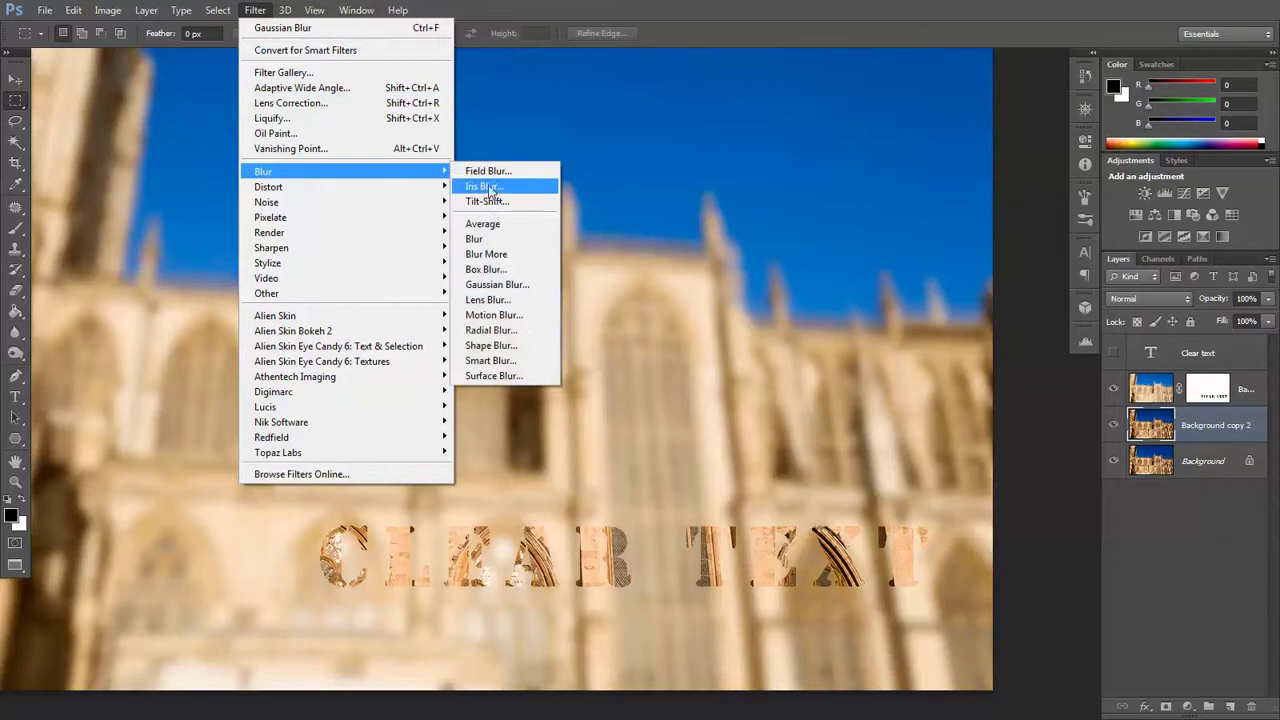
left_click(507, 284)
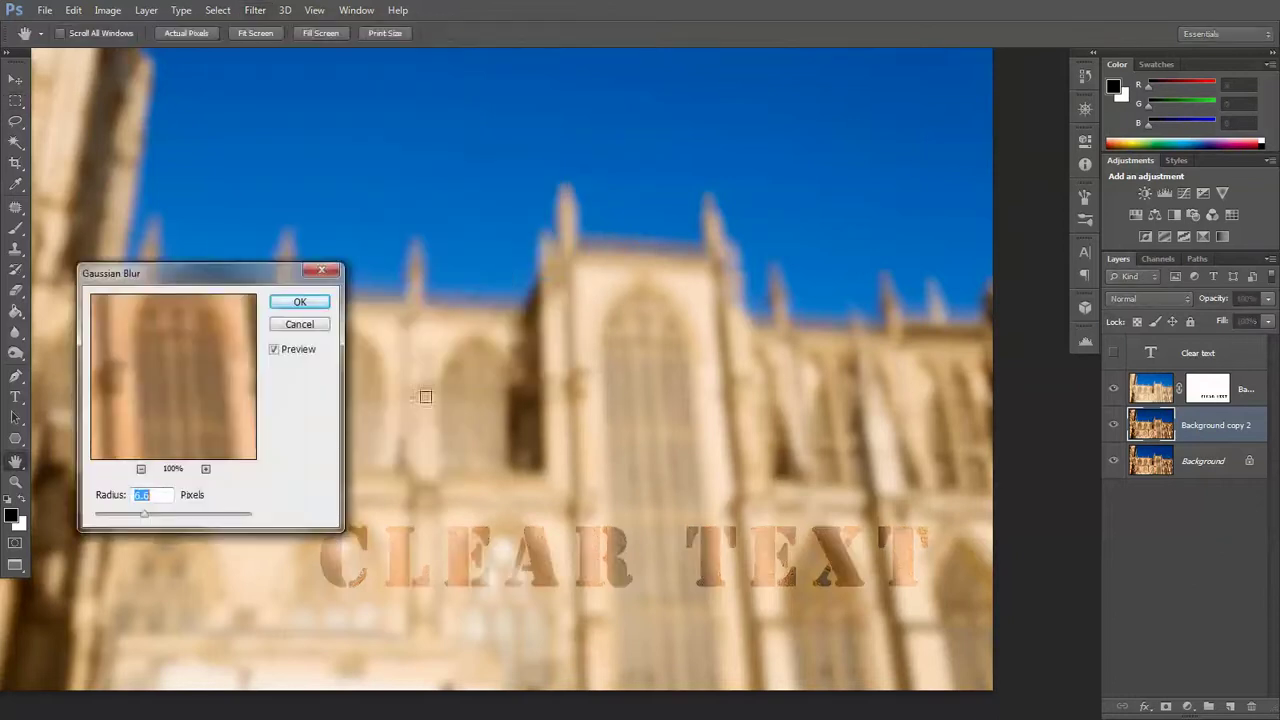
left_click(105, 514)
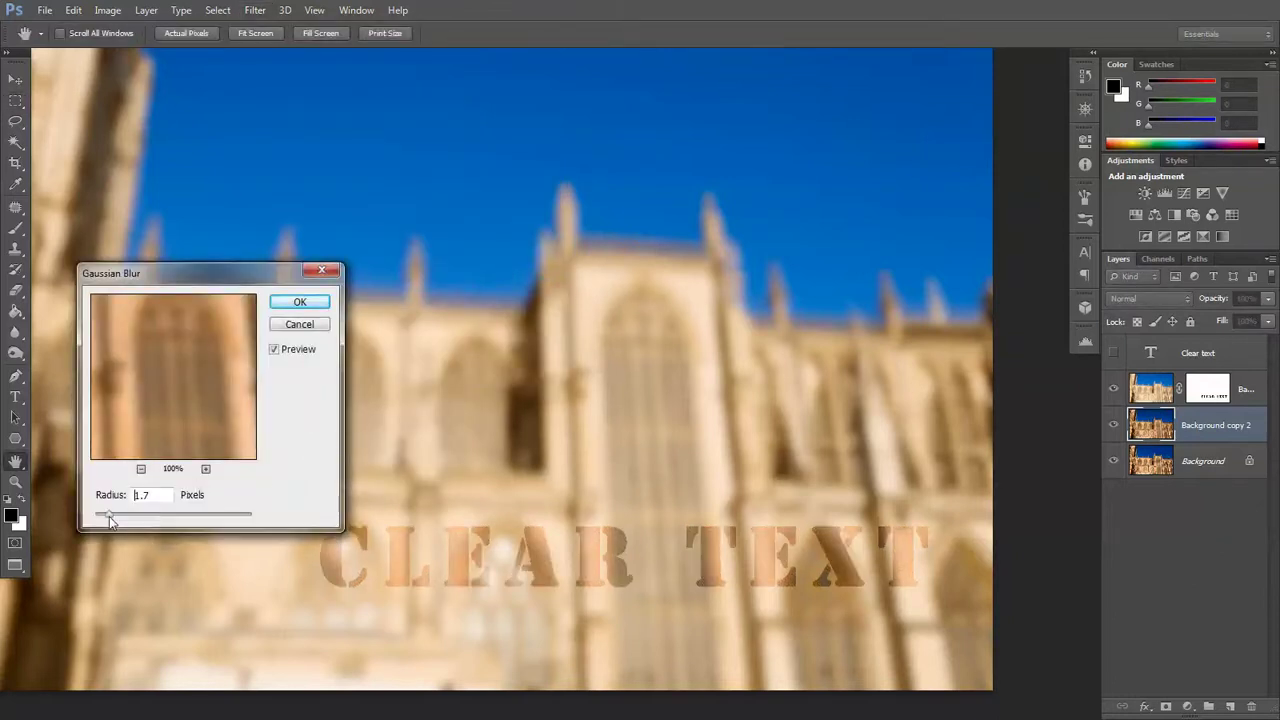
left_click_drag(107, 520, 111, 518)
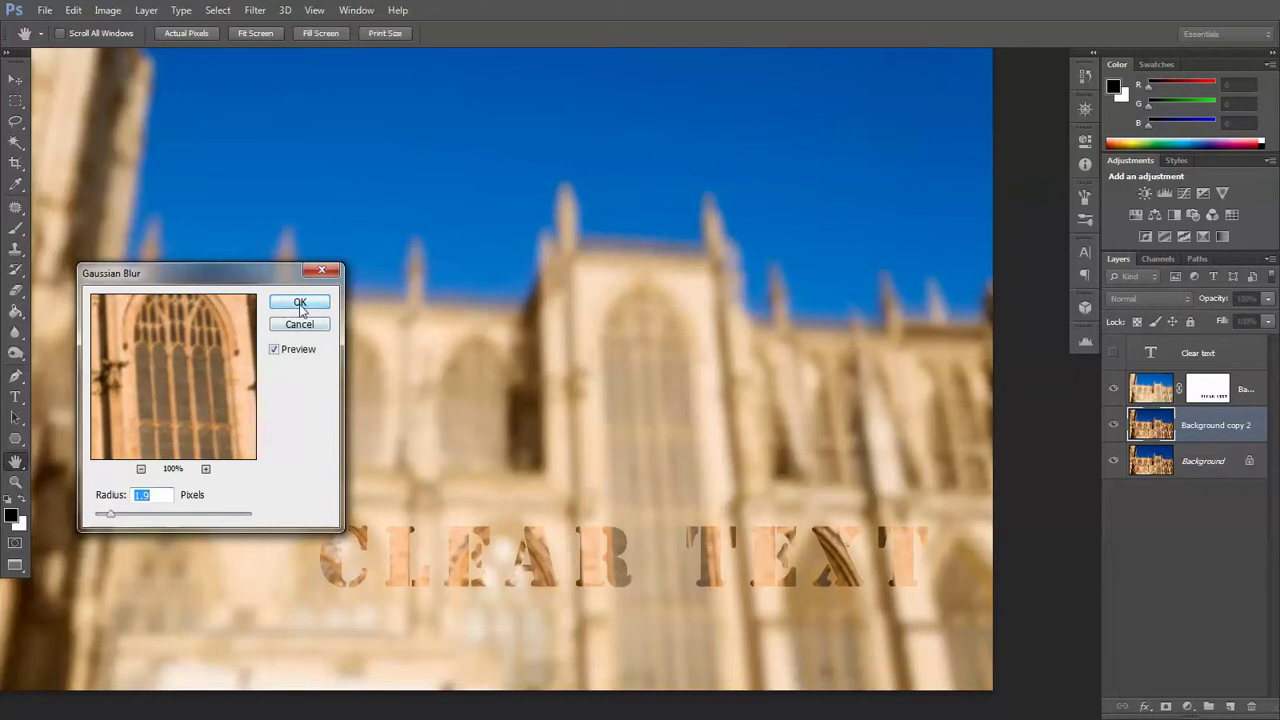
left_click(300, 303)
key("m")
key("ctrl+minus")
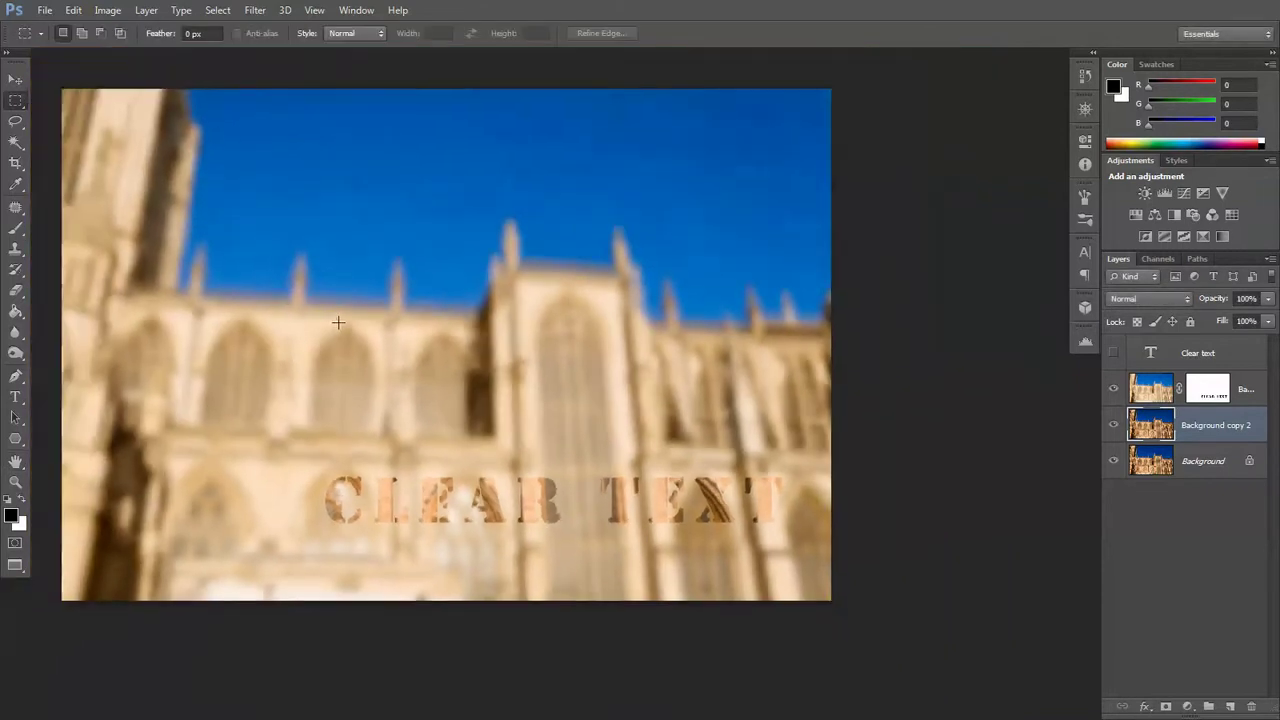
scroll(300, 270, "up", 2)
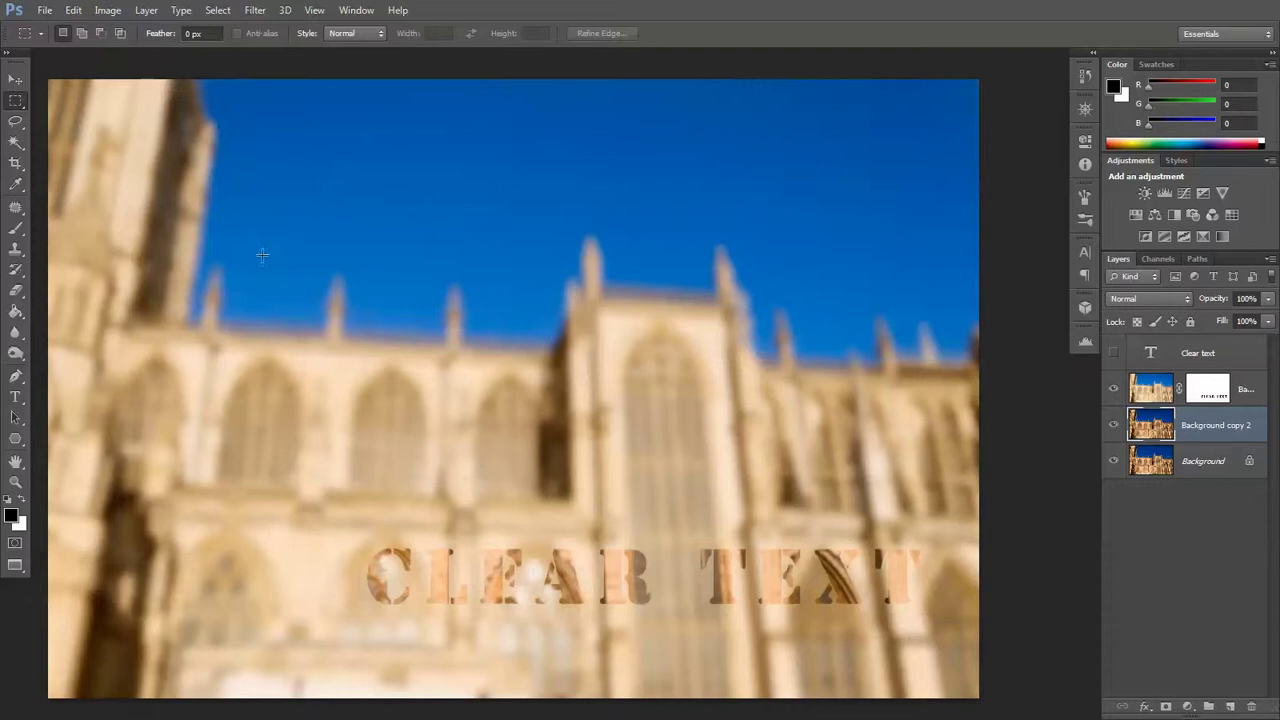